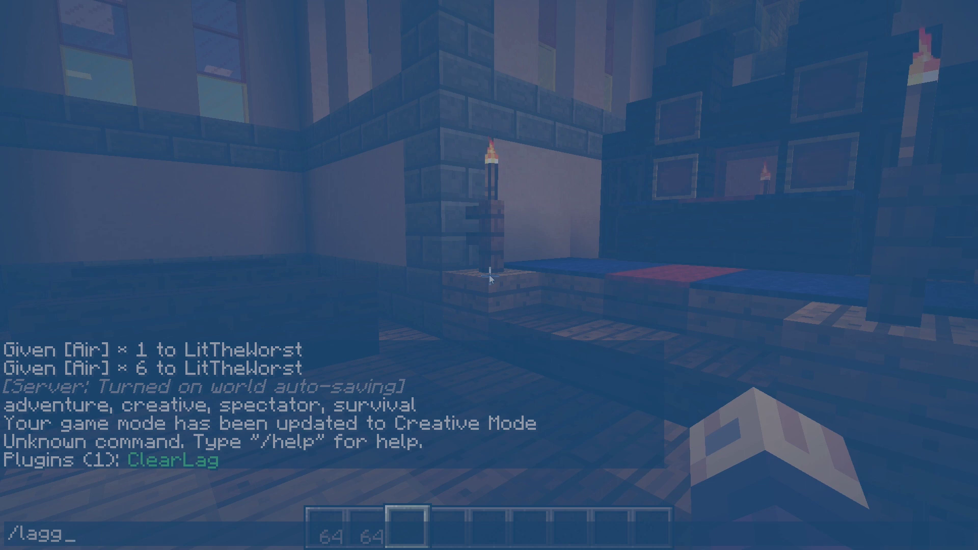
- Run /lagg check and /lagg admin to show ClearLag's server status and module commands
key(Return)
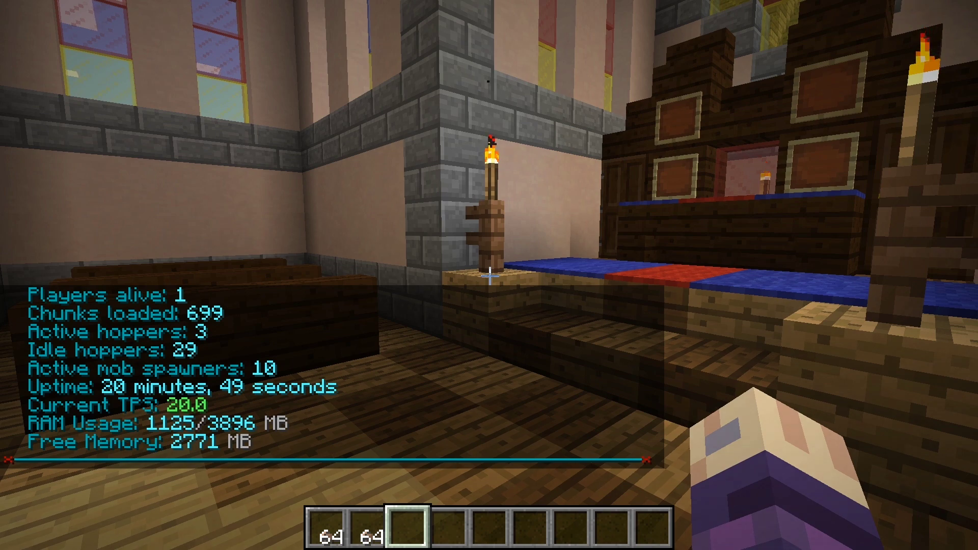
key(slash)
text(lagg admin)
key(Return)
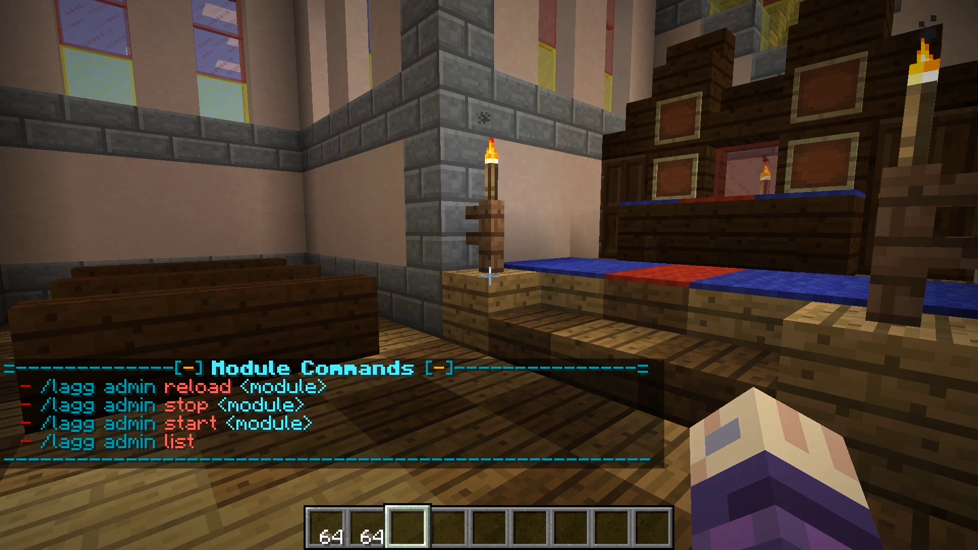
- List ClearLag's listeners, commands, tasks and modules with /lagg admin list
text(/la)
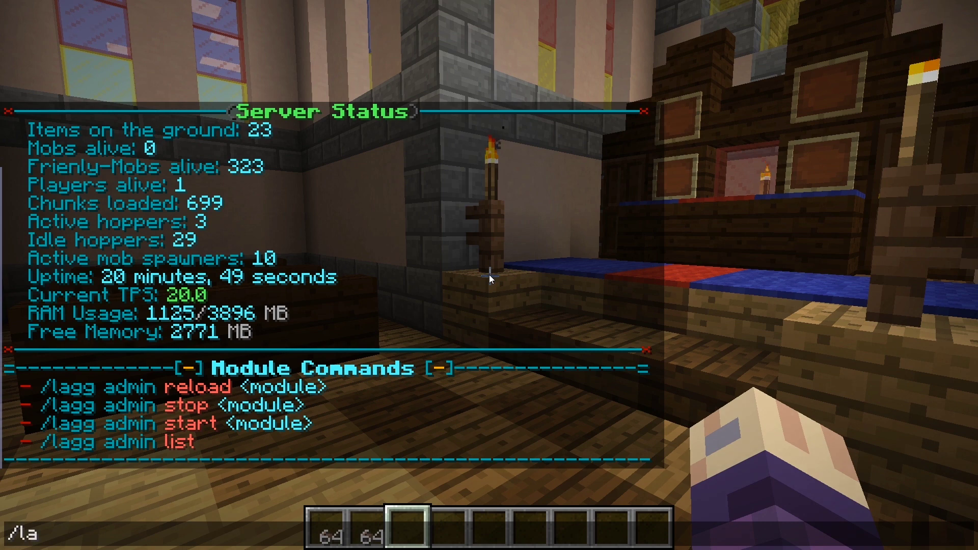
key(Up)
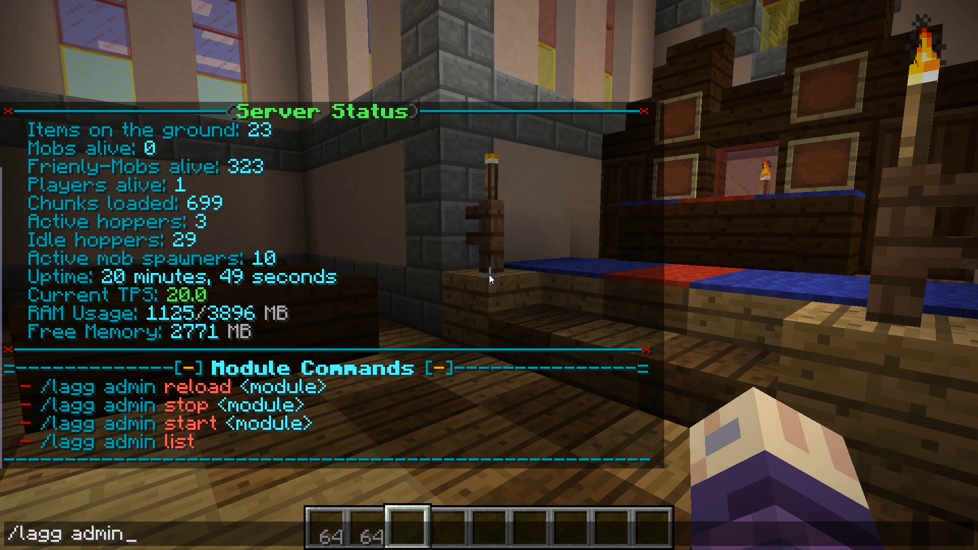
text(list)
key(Return)
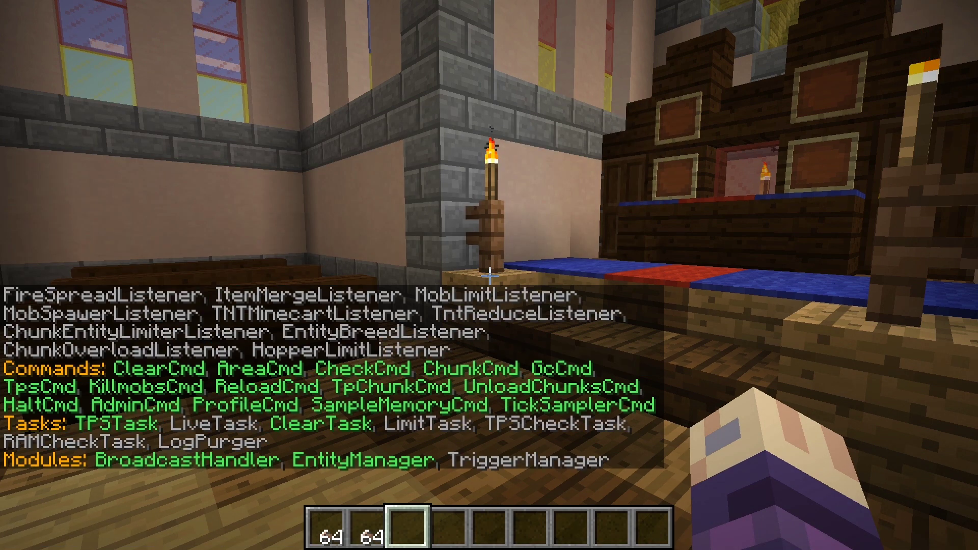
text(/give li)
- Give the player 64 raw mutton with /give <player> minecraft:mutton 64
key(BackSpace)
key(BackSpace)
text(LitTheWorst minecraft:mu)
key(Tab)
key(Tab)
key(Tab)
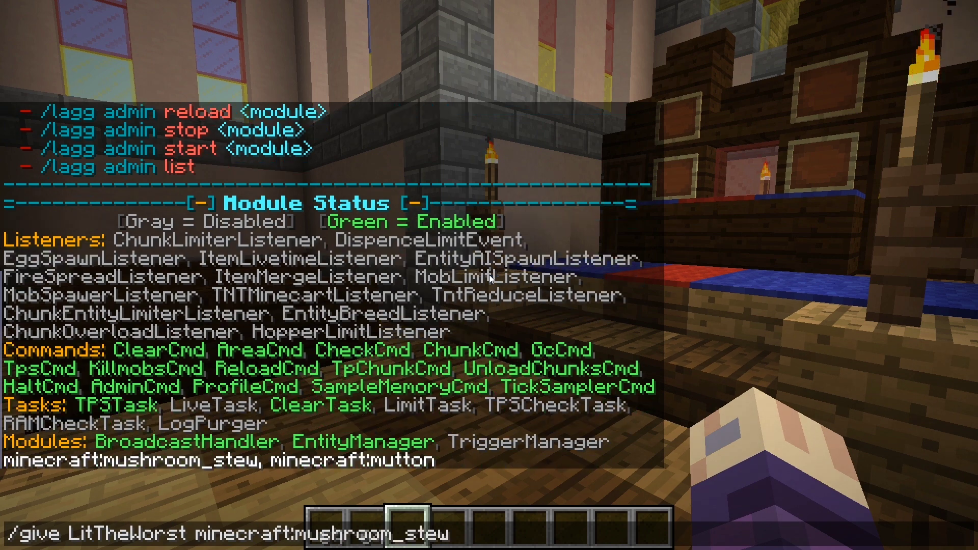
key(Tab)
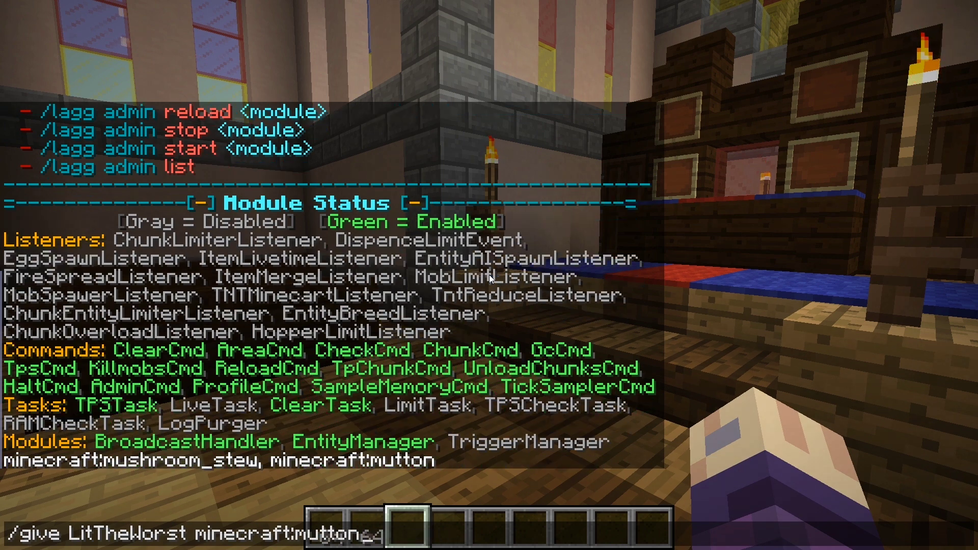
text(64)
key(Return)
- Repeat the mutton give command to fill the inventory with many more 64-stacks
key(t)
key(Up)
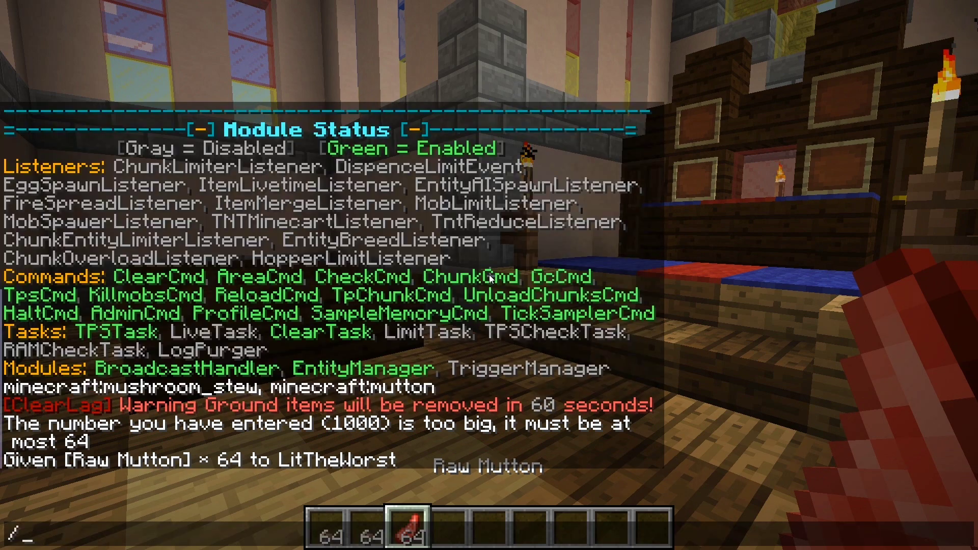
key(Return)
key(t)
key(Up)
key(Return)
key(t)
key(Up)
text(/)
key(Return)
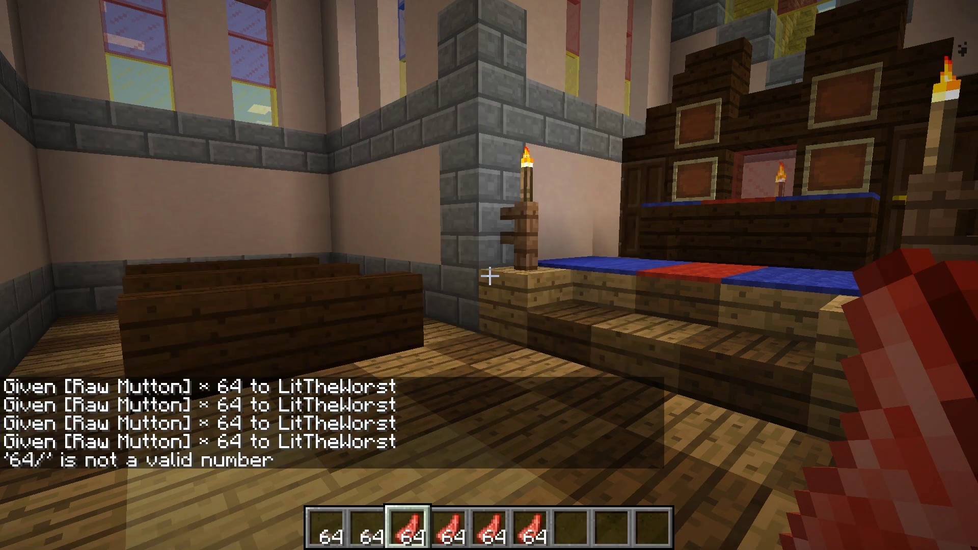
key(slash)
key(Return)
key(slash)
key(Return)
key(t)
key(Up)
key(Up)
key(Return)
key(t)
key(Up)
key(BackSpace)
key(Return)
key(t)
key(Up)
key(Return)
key(t)
key(Up)
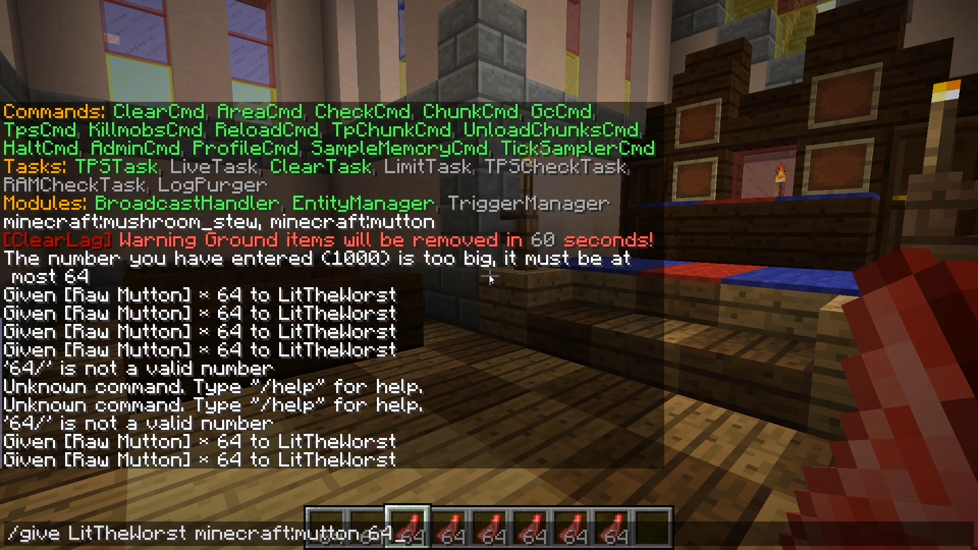
key(Return)
key(t)
key(Up)
key(Return)
key(t)
key(Up)
key(Return)
key(t)
key(Up)
key(Return)
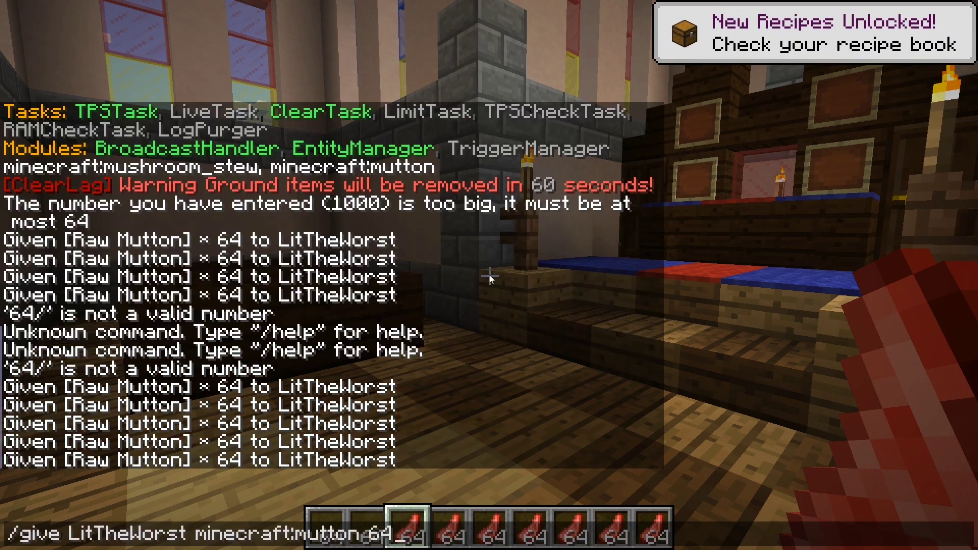
key(slash)
key(Escape)
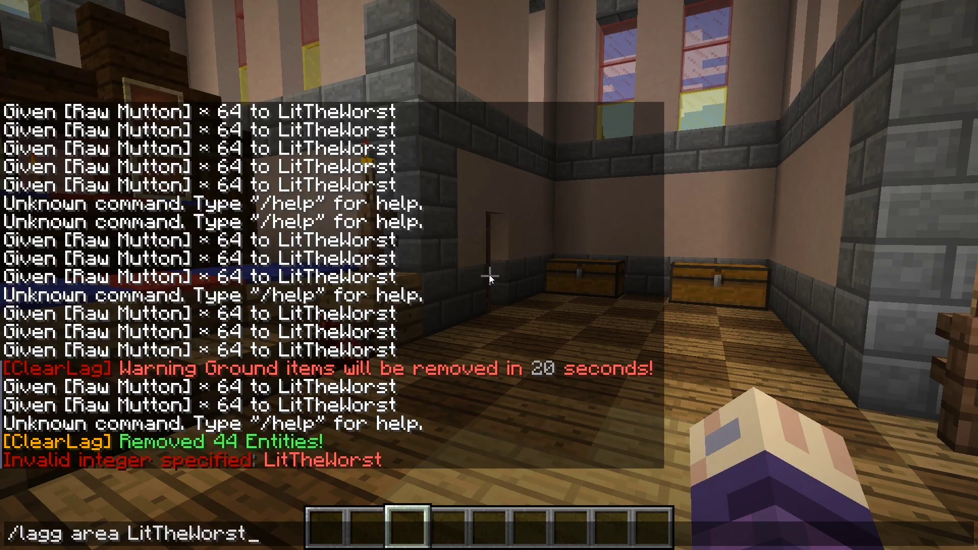
- Clear entities within a 300-block radius with /lagg area 300, removing 334 entities
key(BackSpace)
key(BackSpace)
key(BackSpace)
key(BackSpace)
key(BackSpace)
key(BackSpace)
key(BackSpace)
key(BackSpace)
key(BackSpace)
key(BackSpace)
key(BackSpace)
text(300)
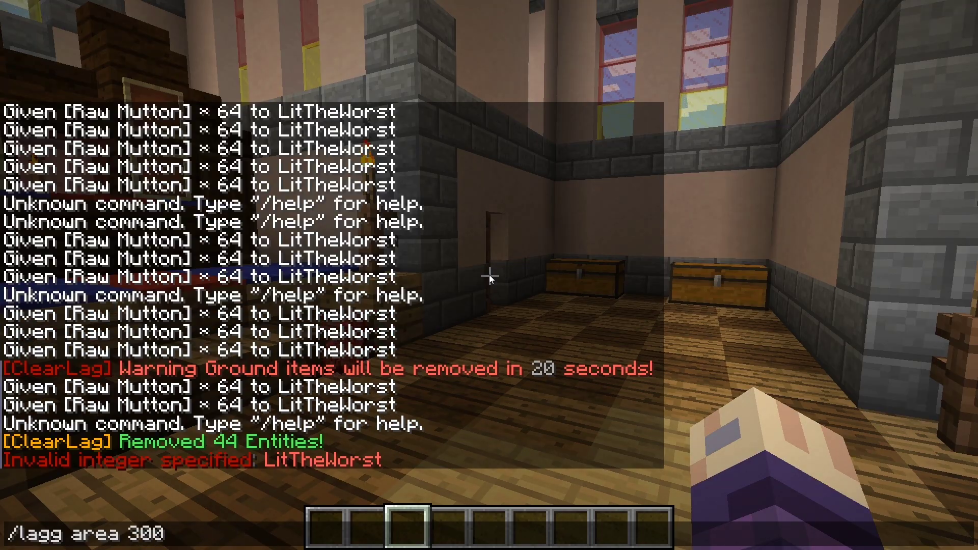
key(Return)
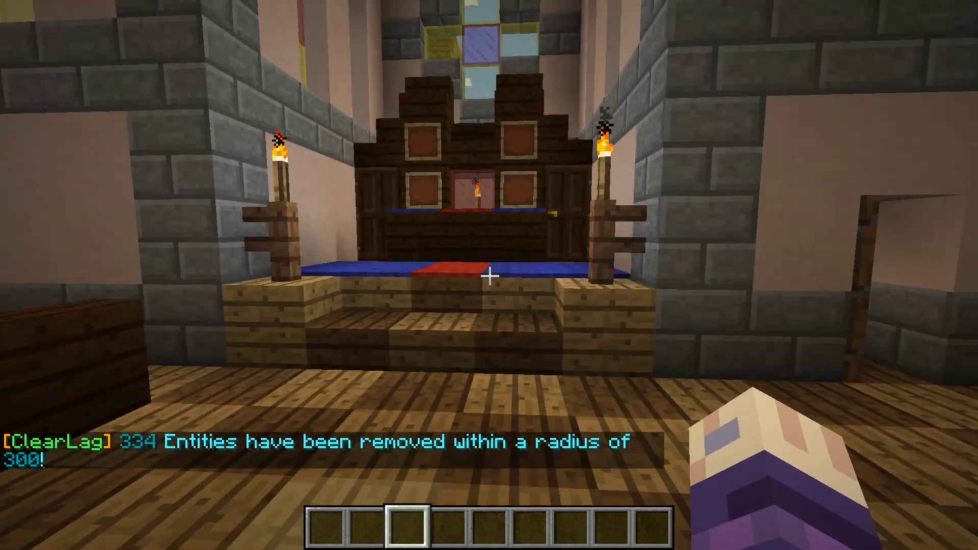
- Open the creative inventory and search items for 'zom'
key(e)
click(664, 121)
text(zom)
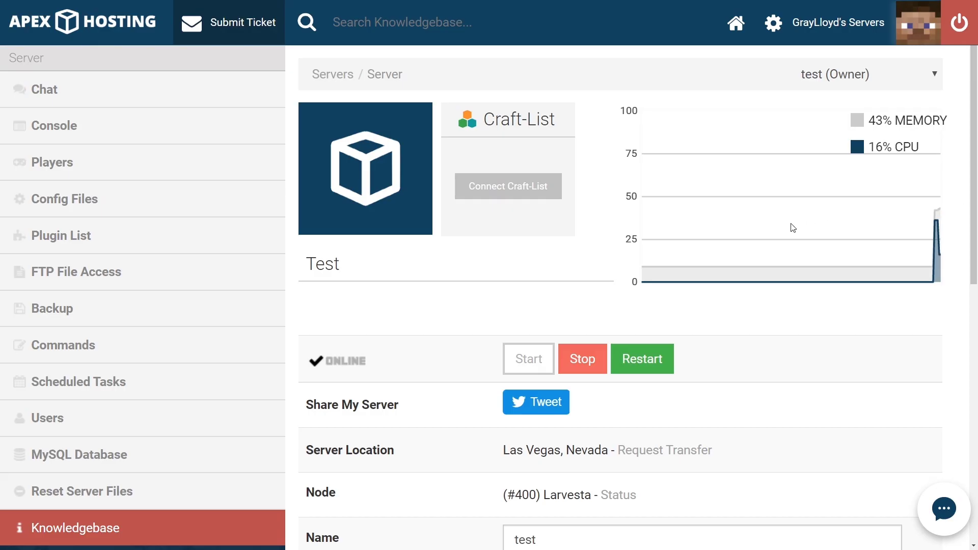
- Stop the test server and scroll down to its JAR File setting
click(593, 363)
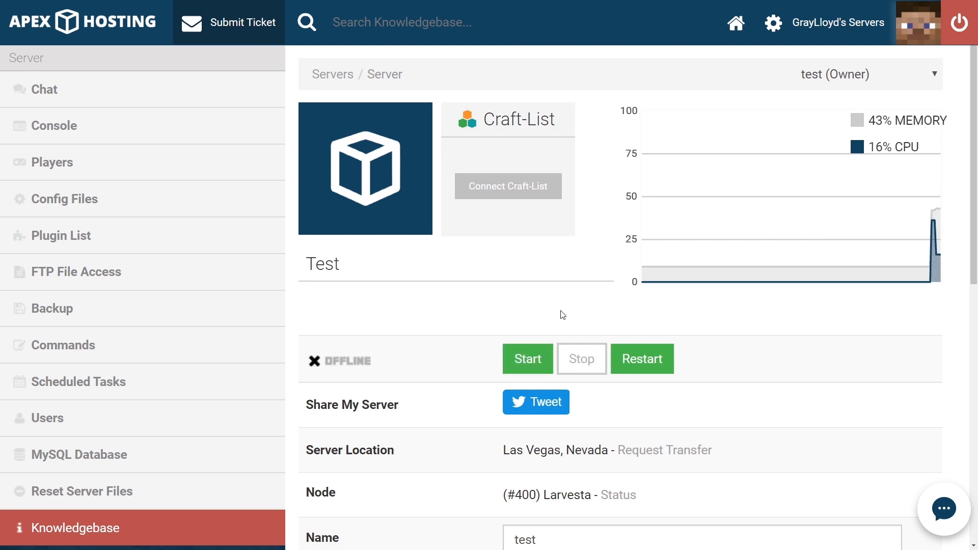
scroll(474, 259, down, 5)
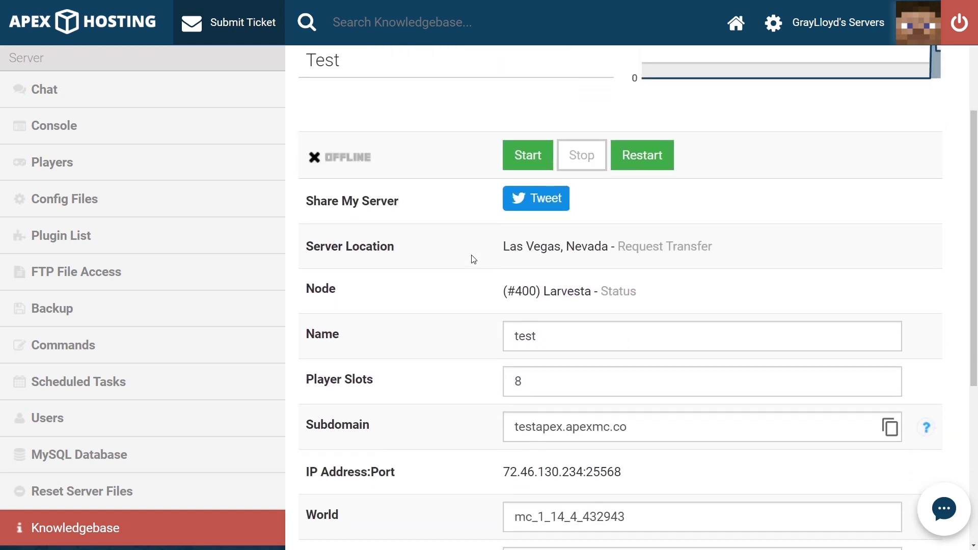
scroll(473, 260, down, 2)
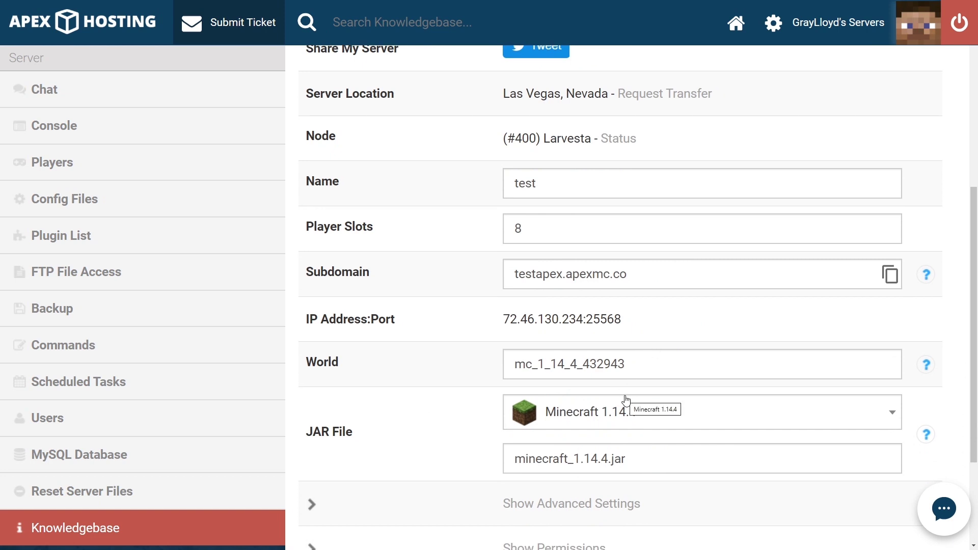
click(606, 415)
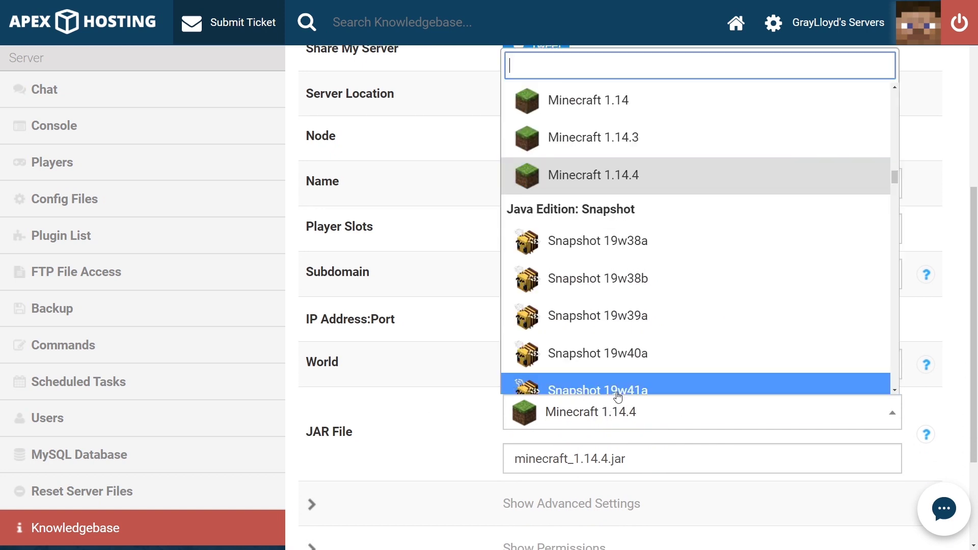
- Search the JAR versions for 'craf' and choose Craftbukkit 1.12.2
text(bukk)
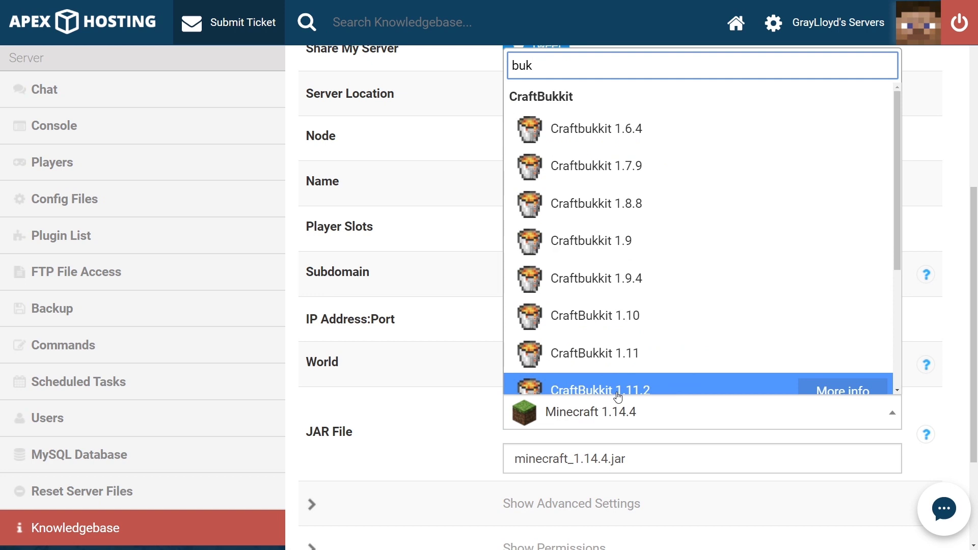
key(BackSpace)
key(BackSpace)
key(BackSpace)
text(spig)
key(BackSpace)
key(BackSpace)
key(BackSpace)
key(BackSpace)
text(pap)
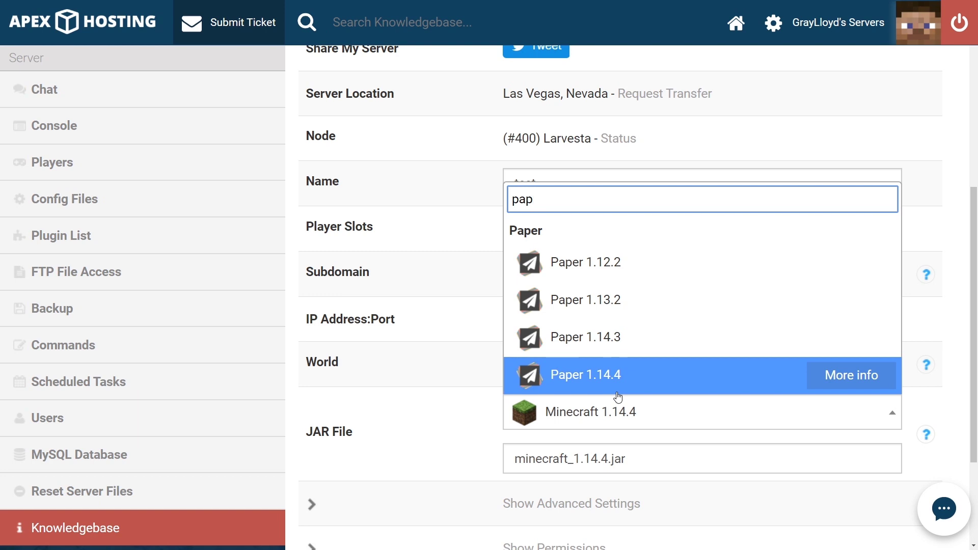
key(BackSpace)
key(BackSpace)
key(BackSpace)
text(craf)
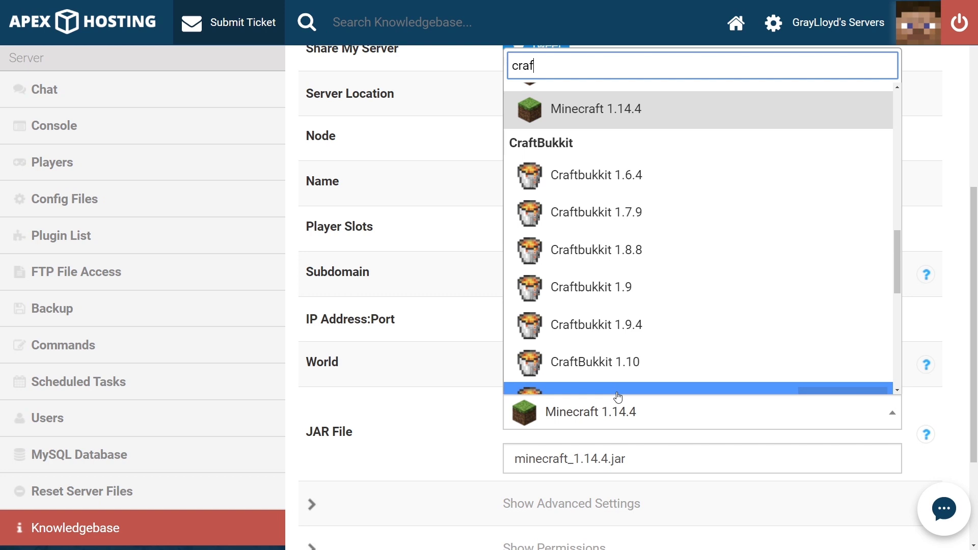
scroll(618, 397, up, 4)
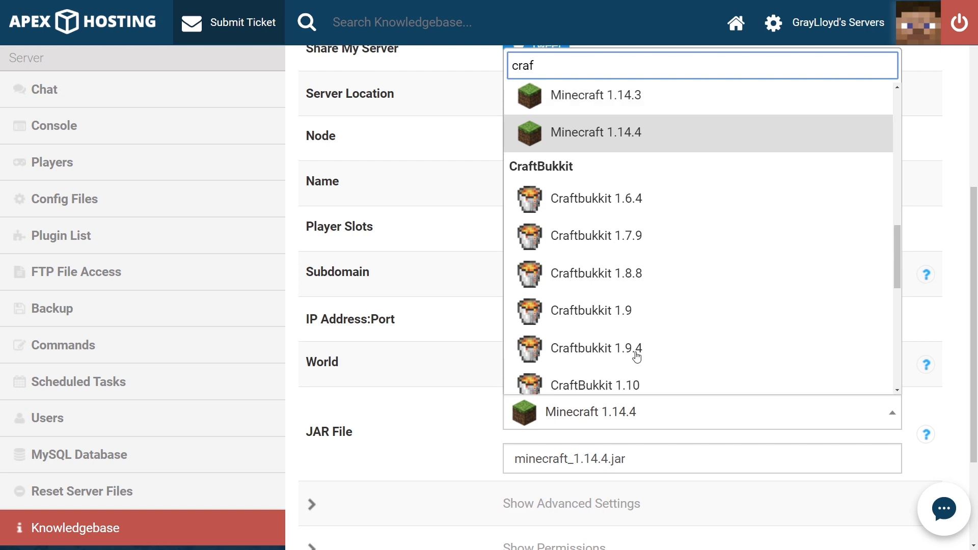
scroll(656, 312, down, 13)
scroll(655, 319, up, 3)
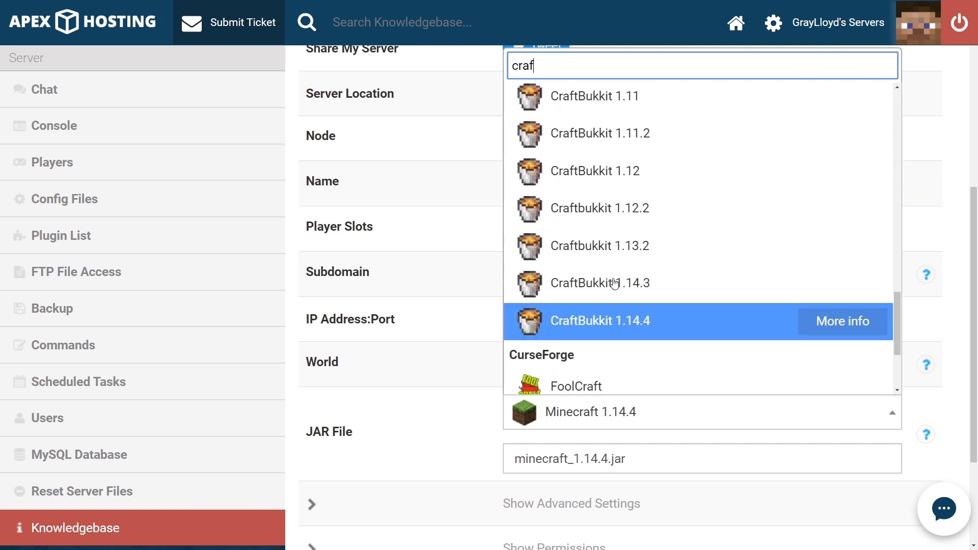
click(573, 212)
- Confirm the version change, create a new world, and acknowledge the loaded message
click(473, 385)
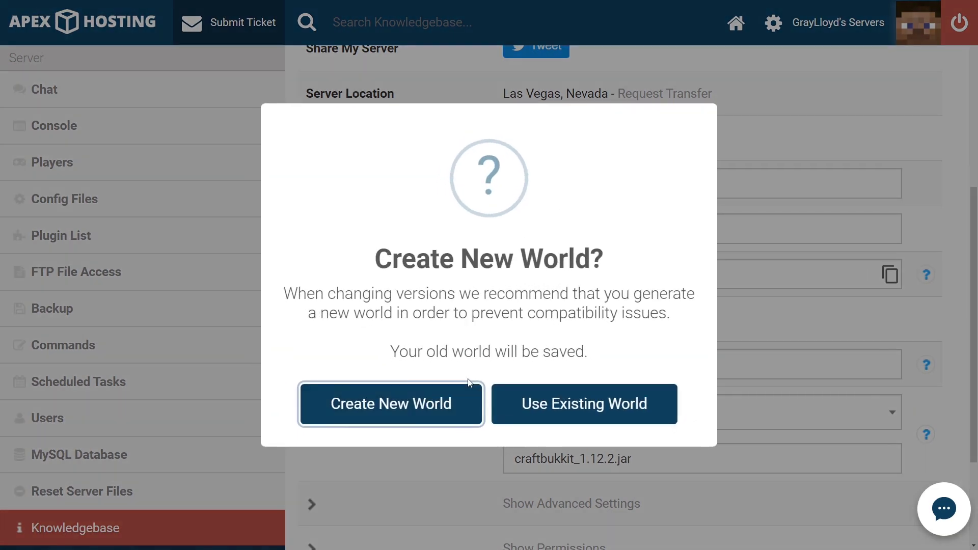
click(427, 403)
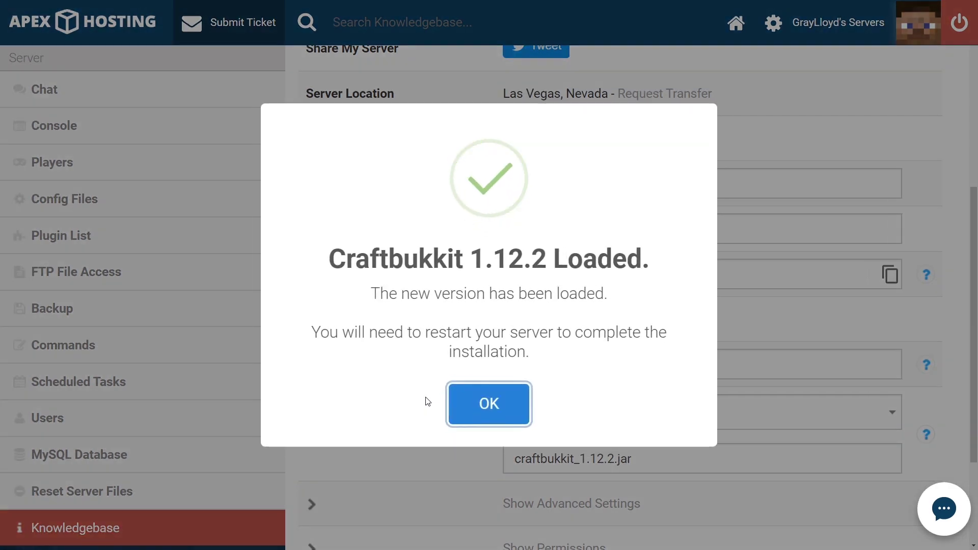
click(477, 405)
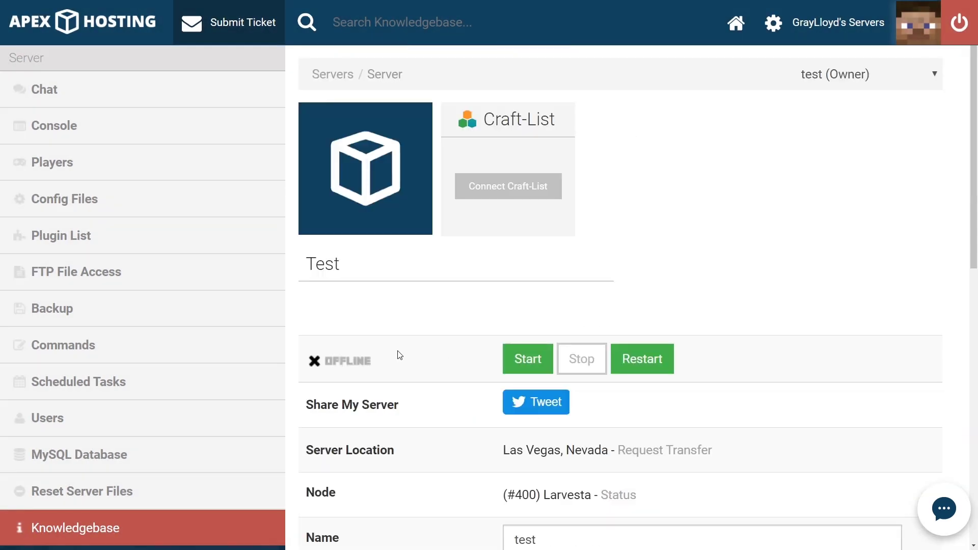
- Filter the plugin list for 'clearlagg' and open the ClearLagg plugin page
click(89, 239)
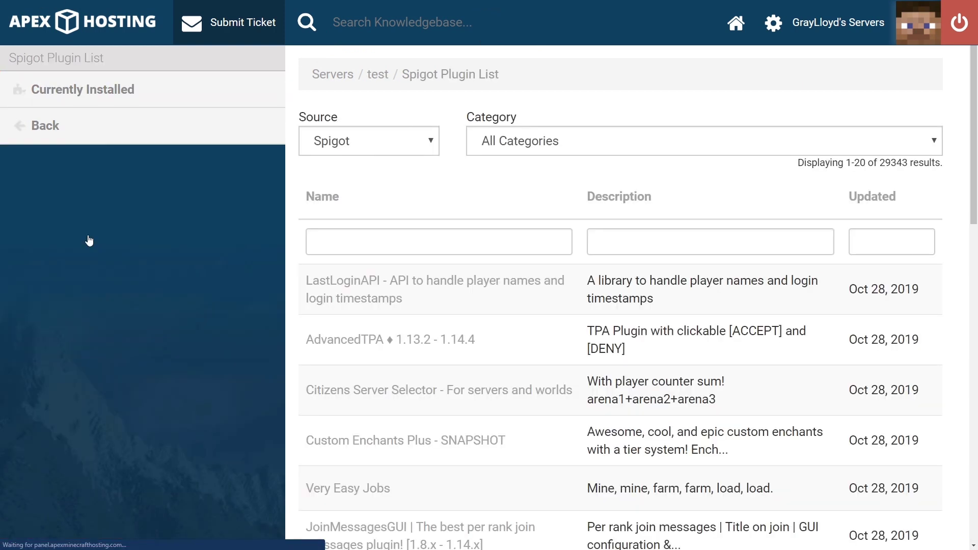
click(500, 242)
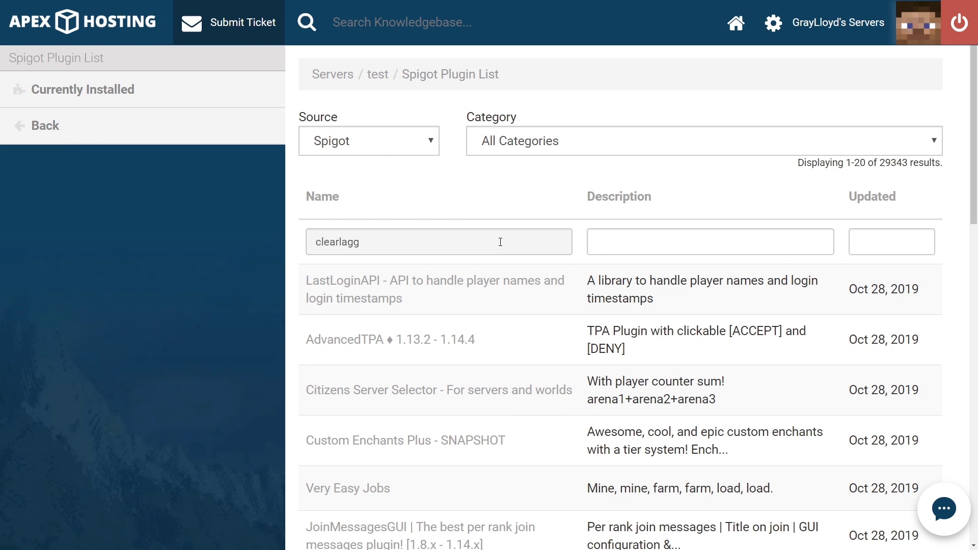
key(Return)
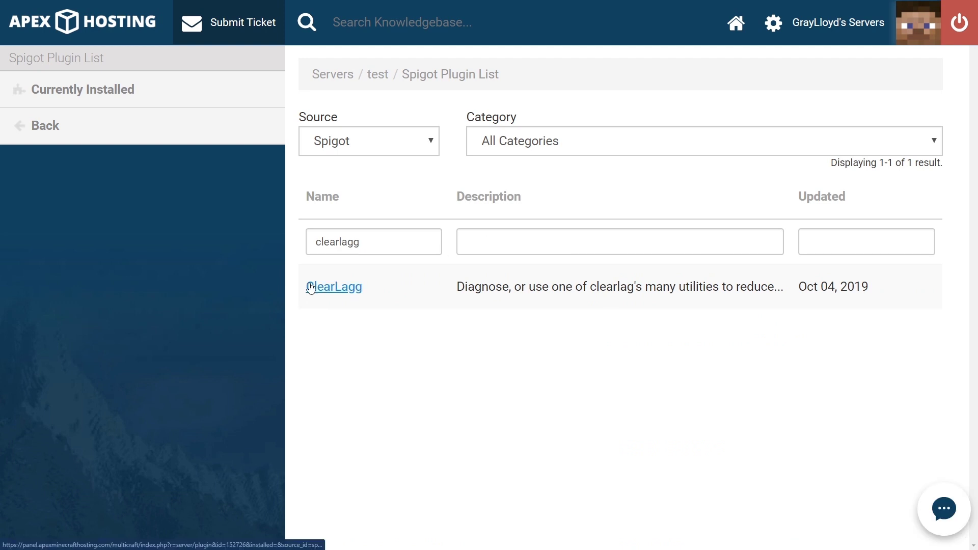
click(342, 288)
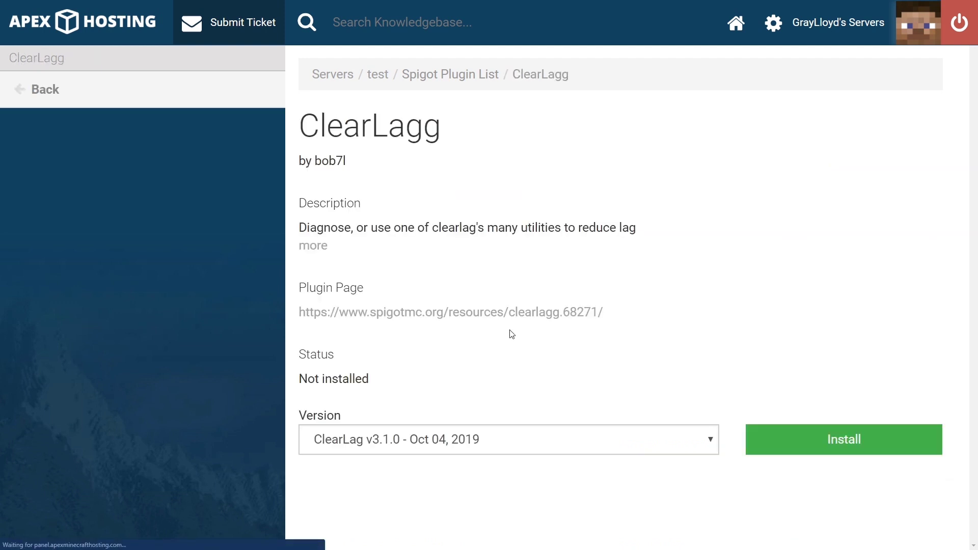
- Review the ClearLagg details, keep version v3.1.0, and install it on the server
drag(512, 334, 511, 227)
drag(555, 264, 361, 125)
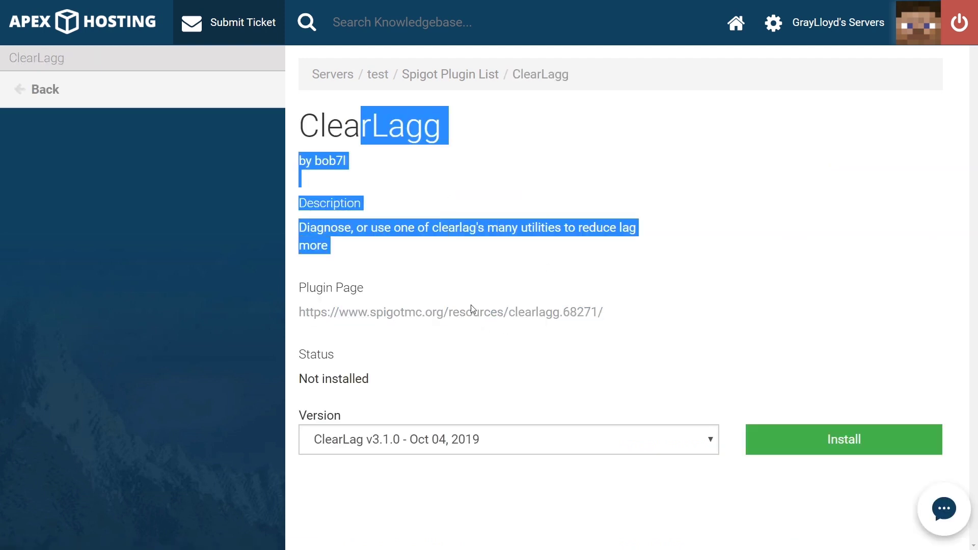
click(449, 433)
click(447, 436)
drag(638, 378, 338, 165)
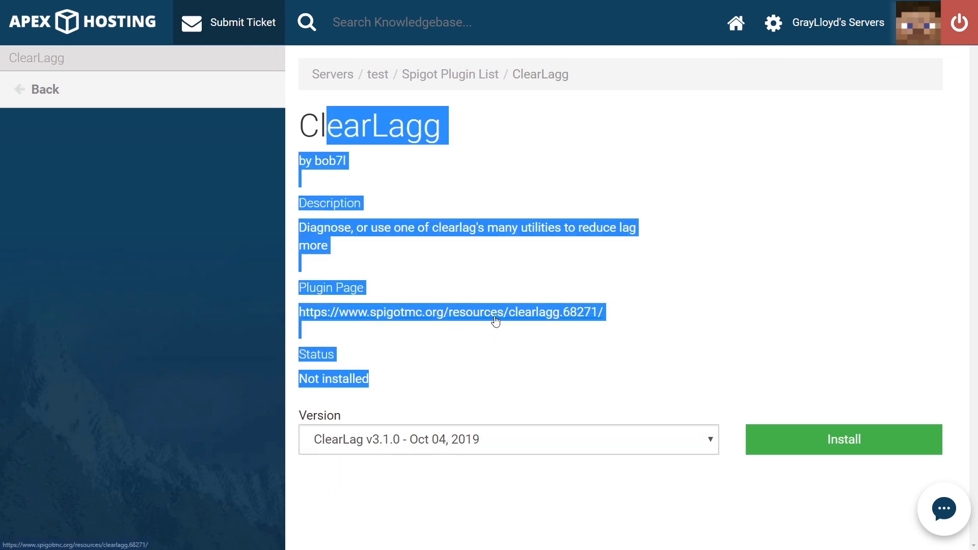
click(500, 342)
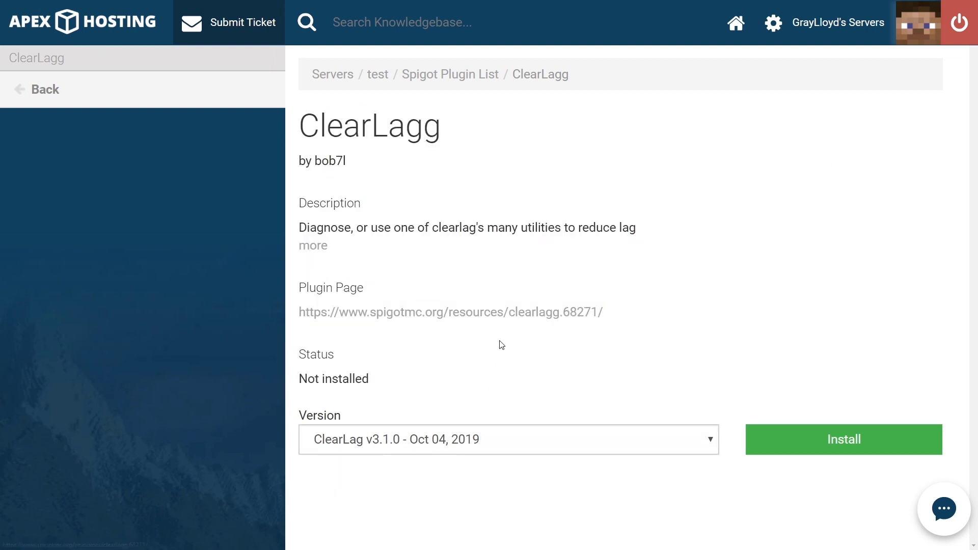
click(829, 444)
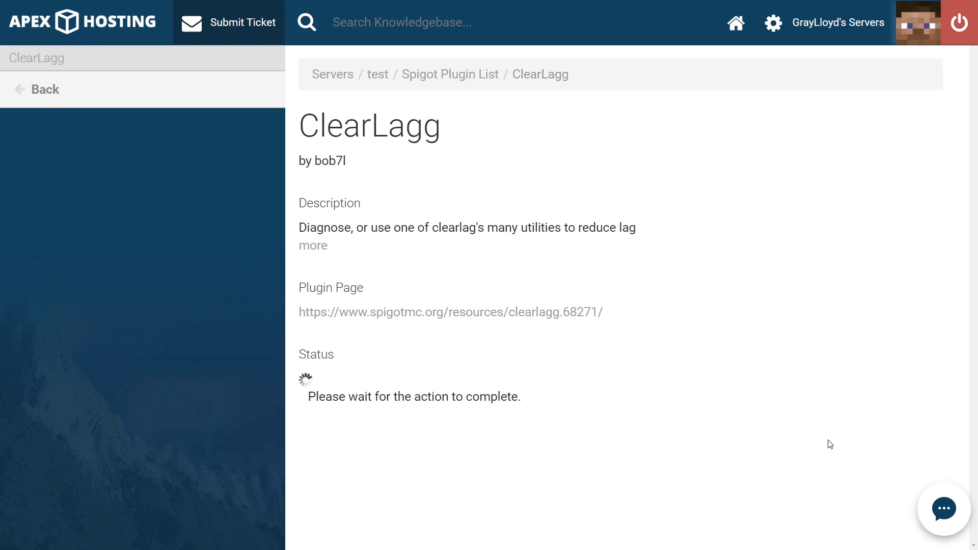
- Open the plugin's SpigotMC page in a new browser tab
right_click(533, 316)
click(564, 325)
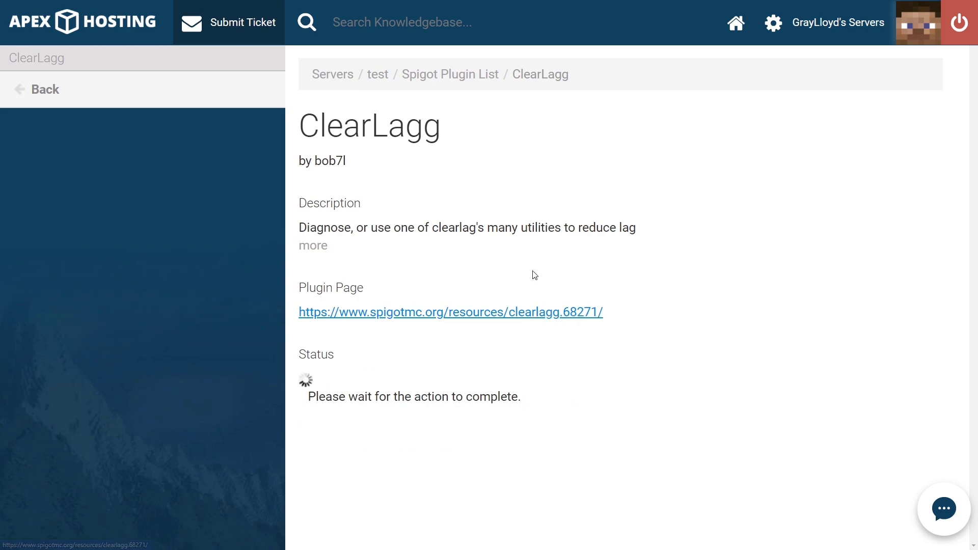
key(ctrl+Tab)
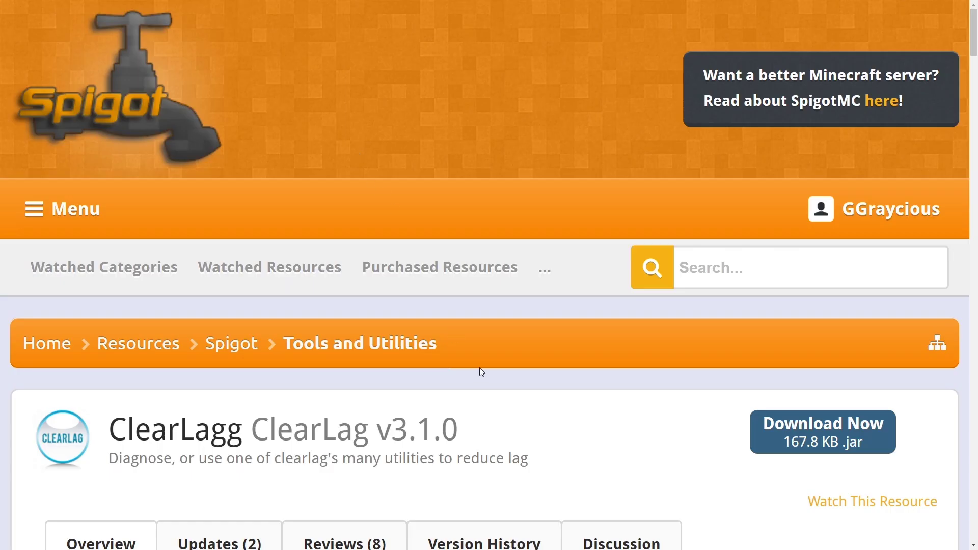
scroll(479, 368, down, 5)
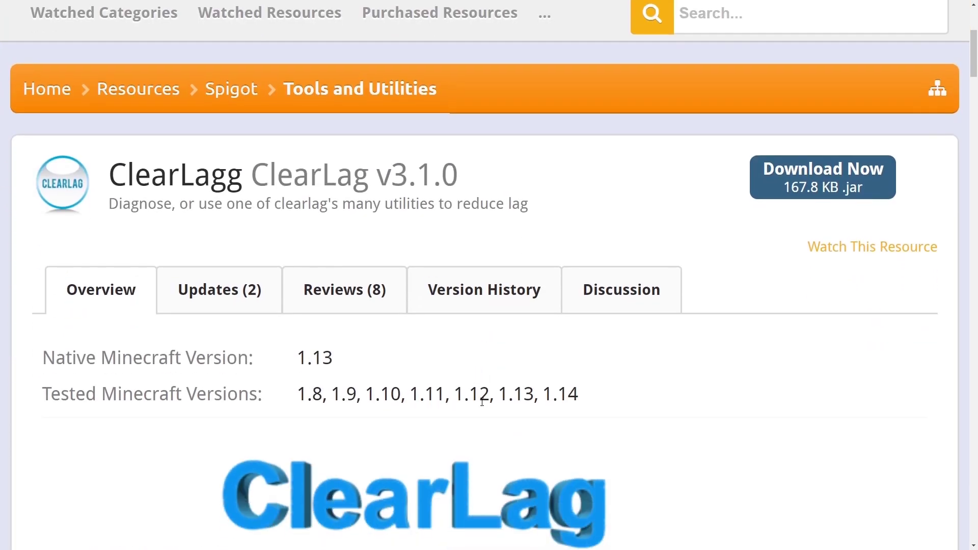
drag(589, 404, 299, 404)
click(406, 175)
drag(468, 178, 379, 192)
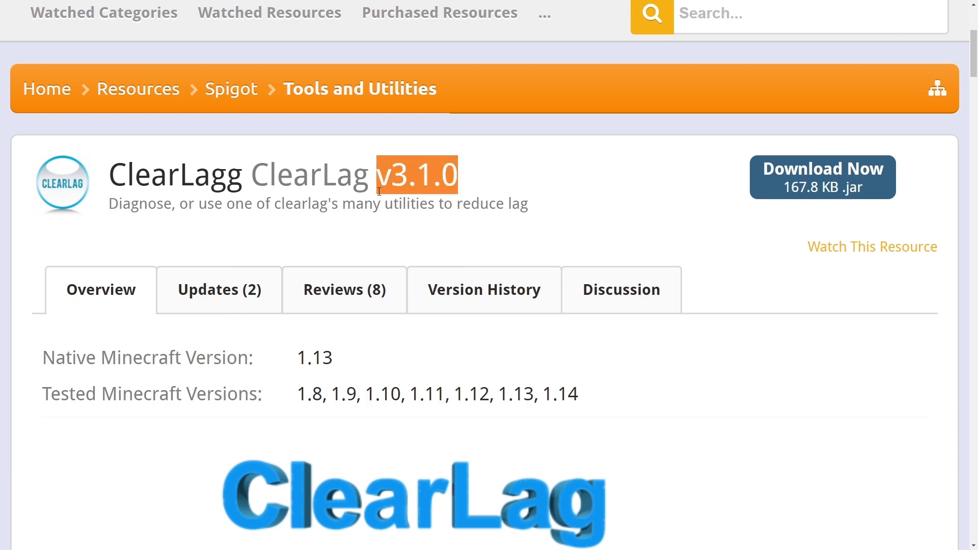
drag(308, 396, 568, 390)
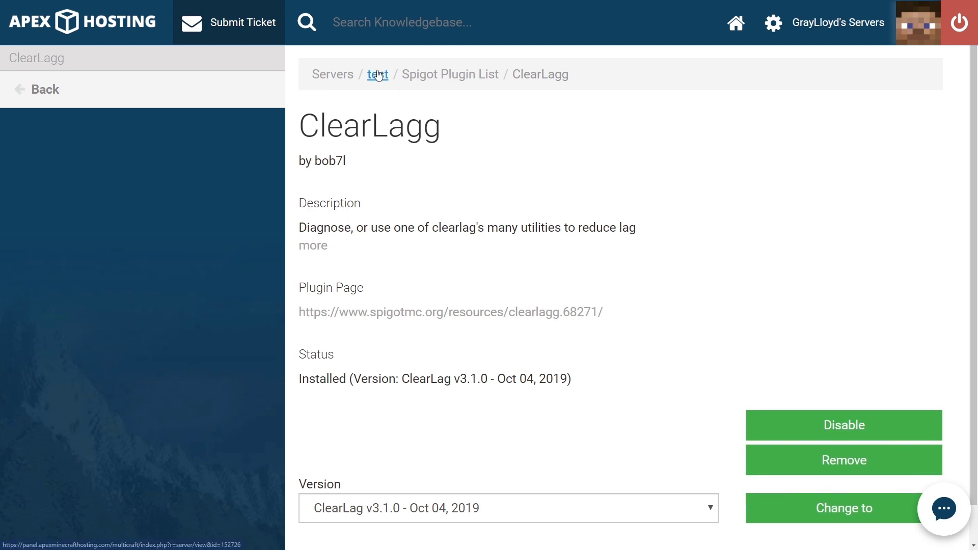
- With ClearLag showing Installed, return to the 'test' server overview
click(373, 84)
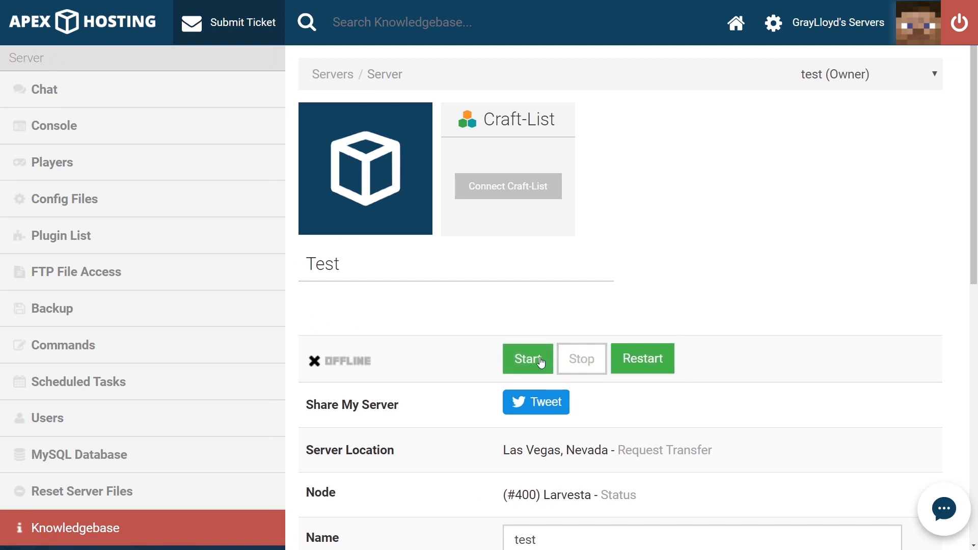
- Start the test server and open its console log
click(535, 368)
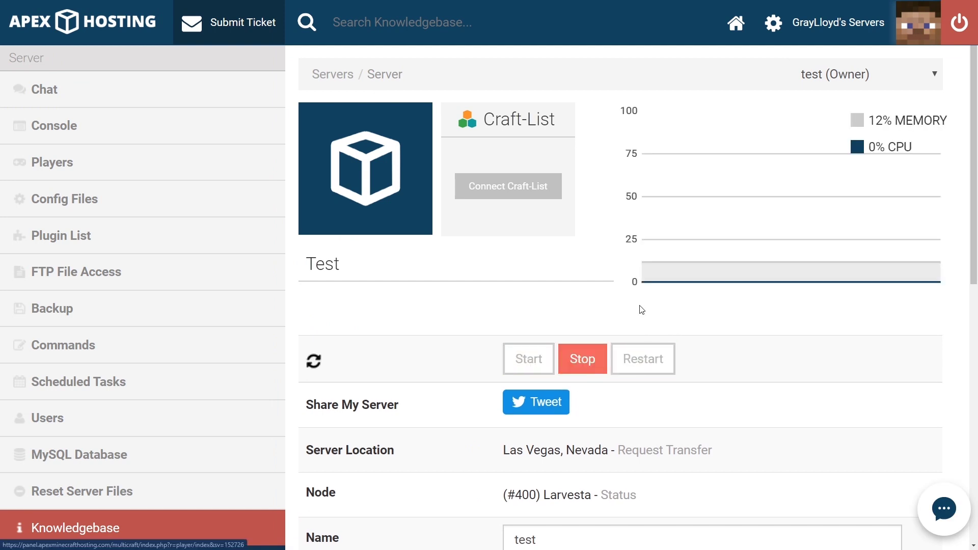
click(108, 133)
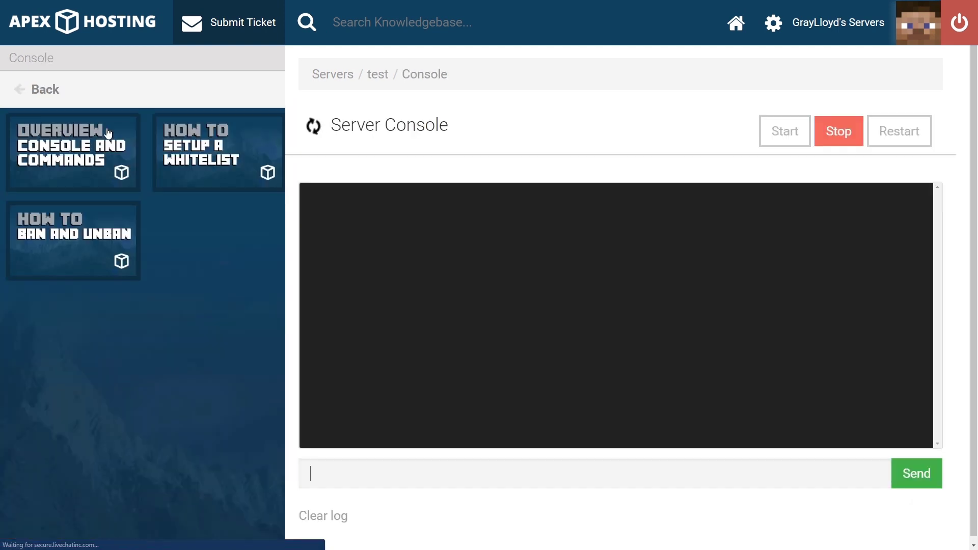
scroll(620, 363, up, 4)
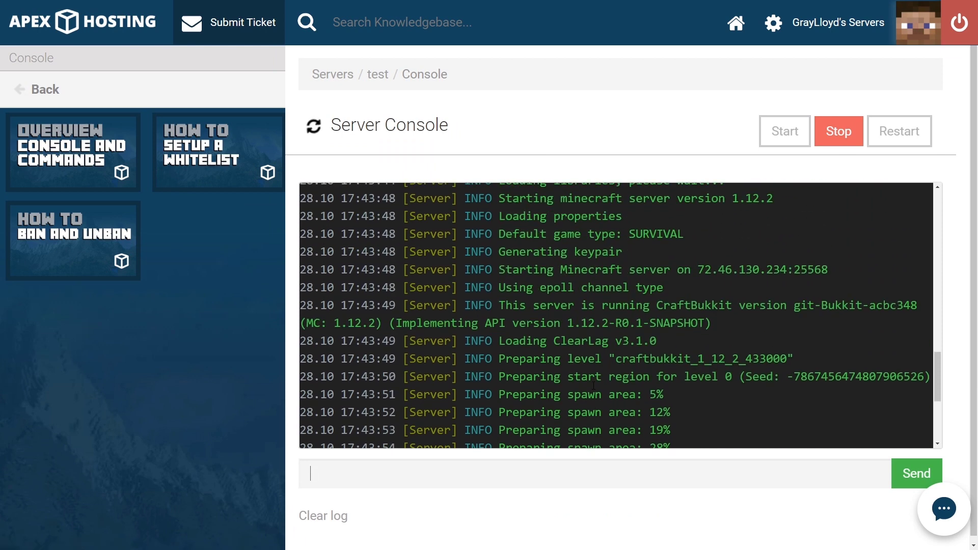
scroll(594, 386, up, 1)
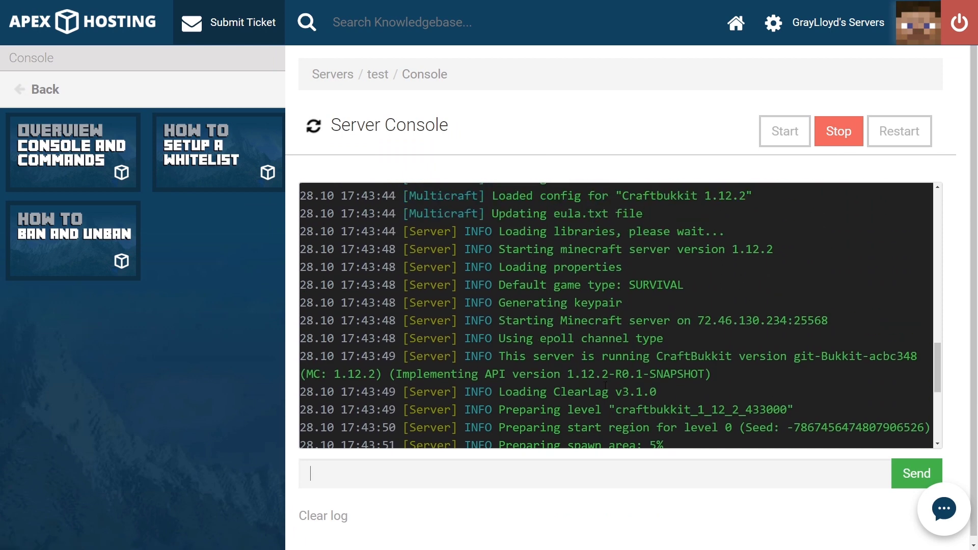
scroll(625, 362, up, 3)
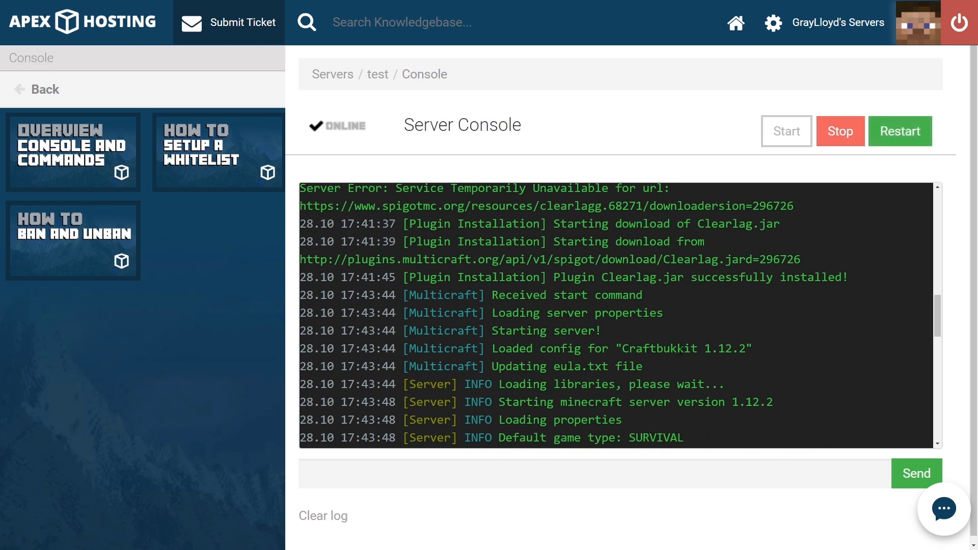
- Highlight the log lines for the plugin install, server startup and permissions file
drag(555, 279, 841, 278)
scroll(708, 325, down, 4)
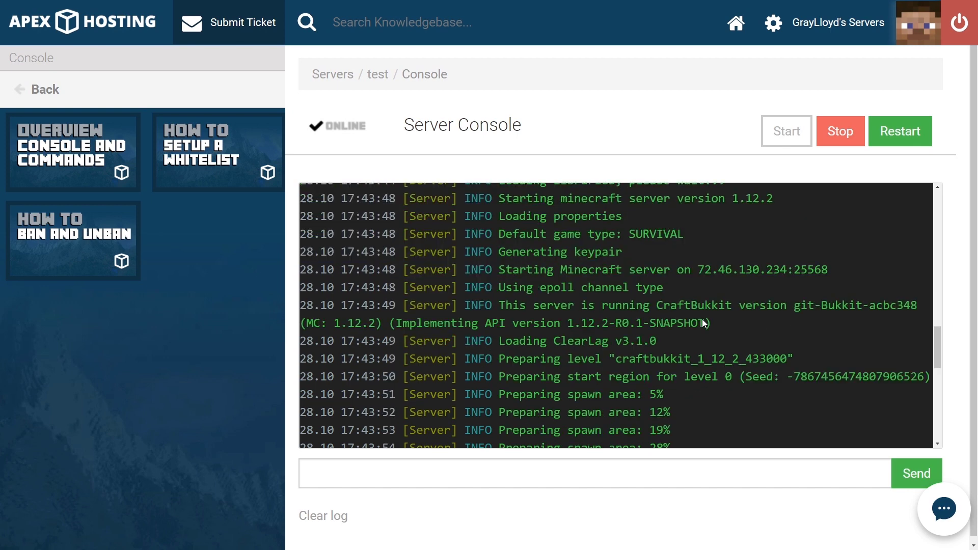
drag(660, 341, 547, 359)
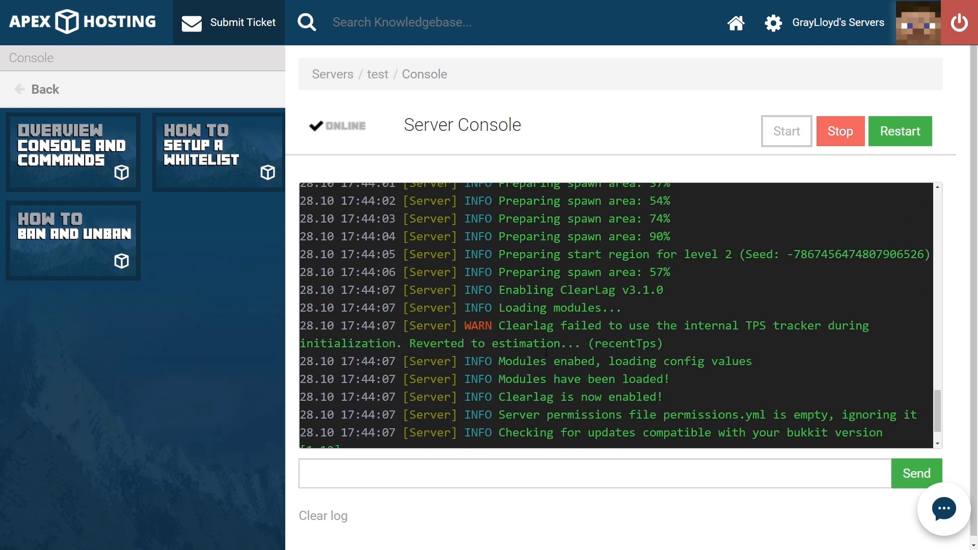
drag(684, 413, 515, 410)
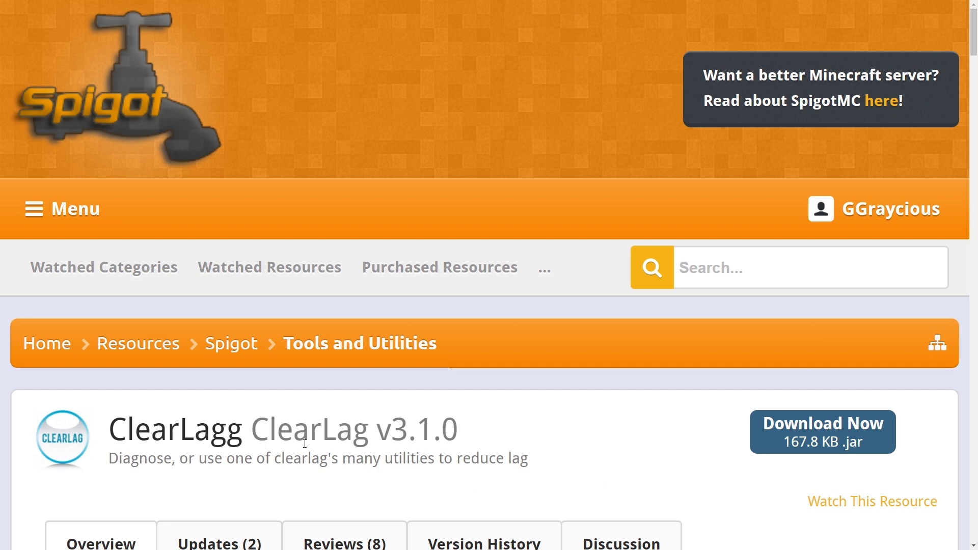
- Download the 167.8 KB Clearlag.jar from SpigotMC and keep it despite the browser warning
scroll(705, 394, down, 4)
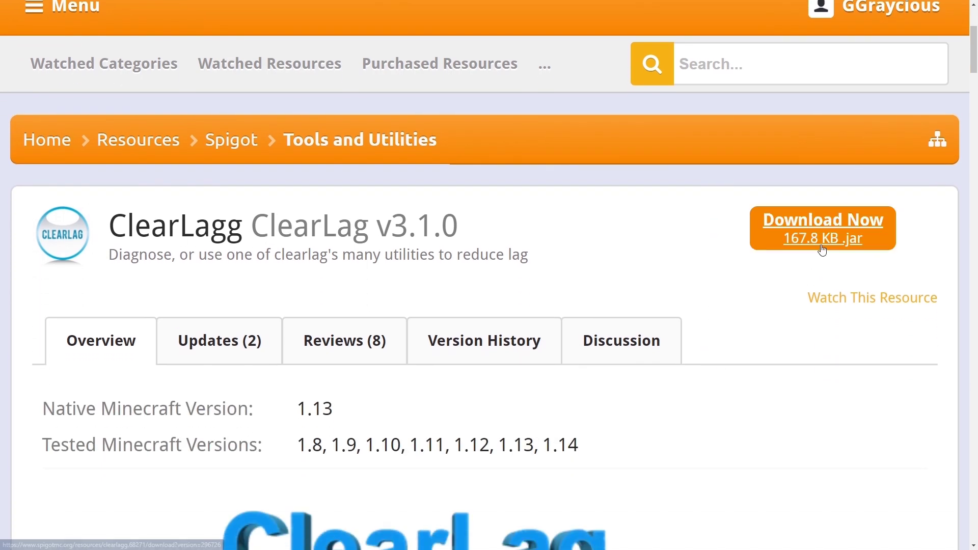
click(823, 250)
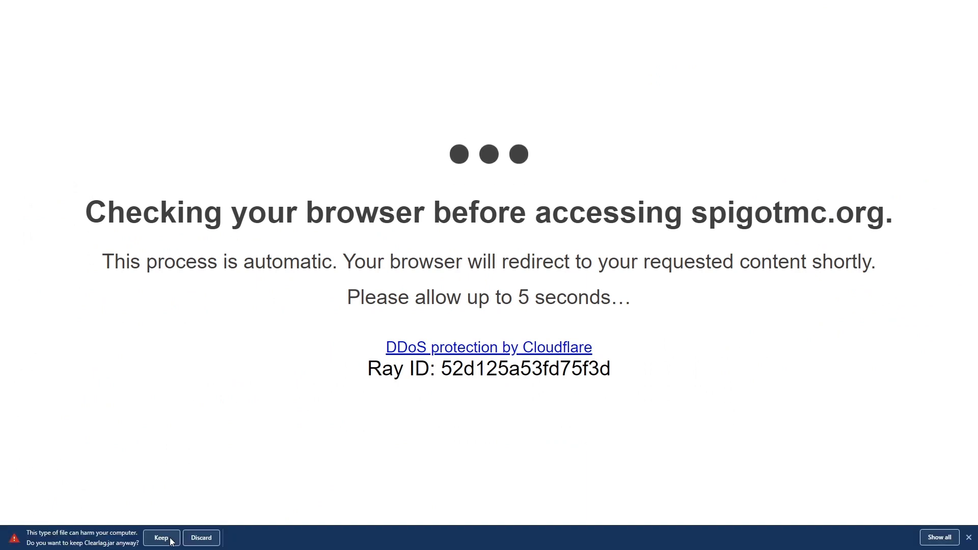
click(161, 538)
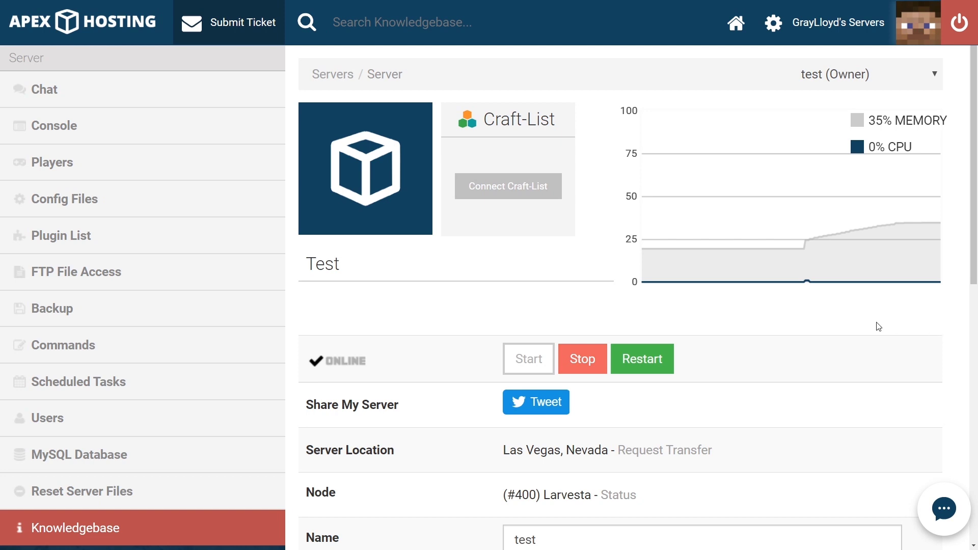
- Stop the server, log in to FTP File Access, and open the plugins folder
click(601, 366)
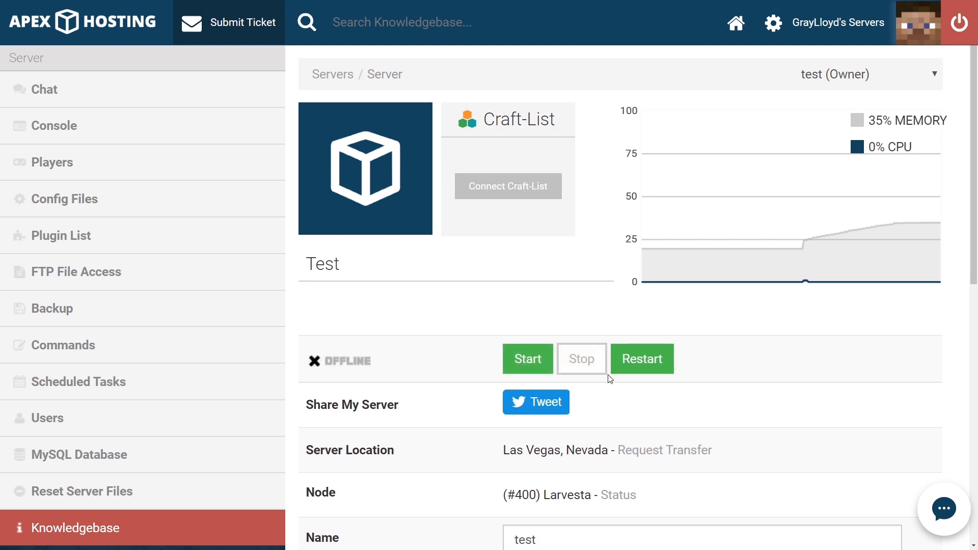
click(135, 267)
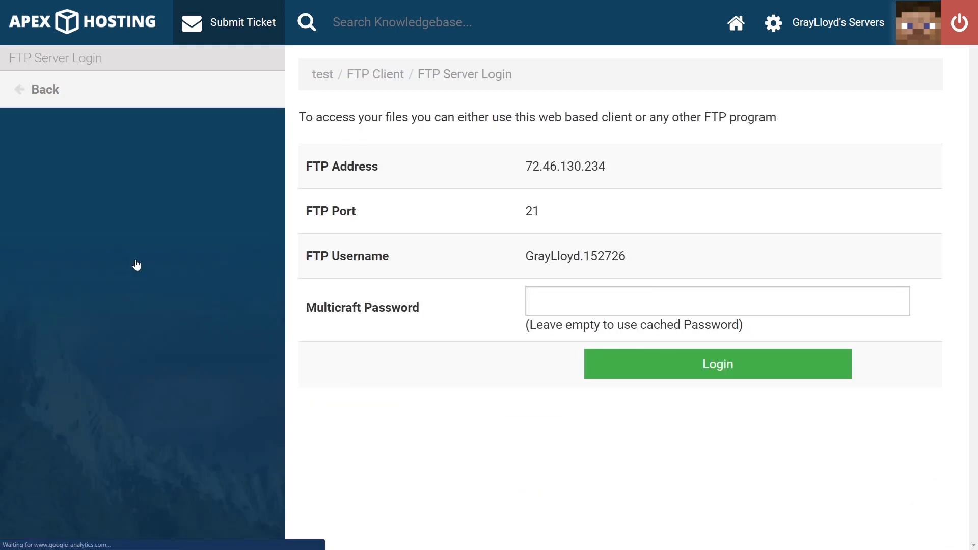
click(537, 287)
click(553, 332)
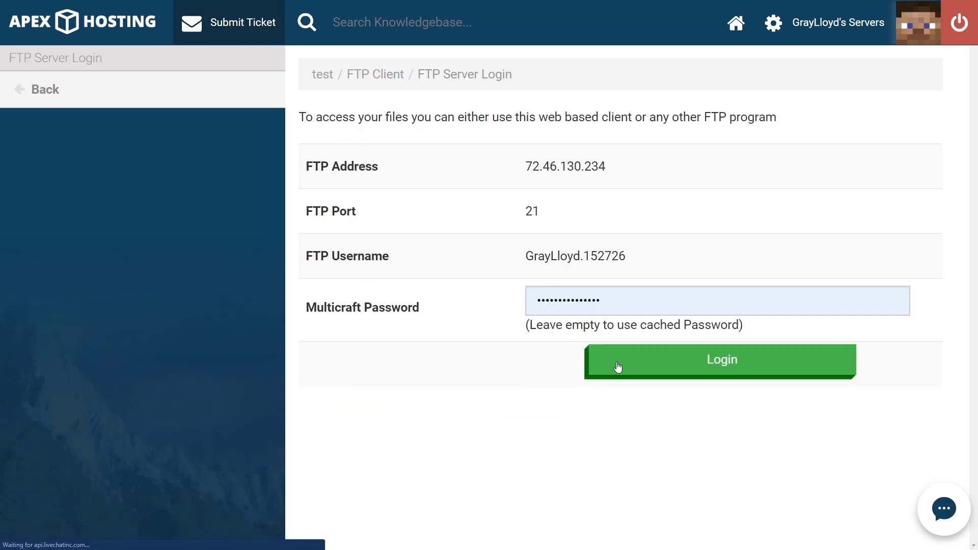
scroll(397, 413, down, 4)
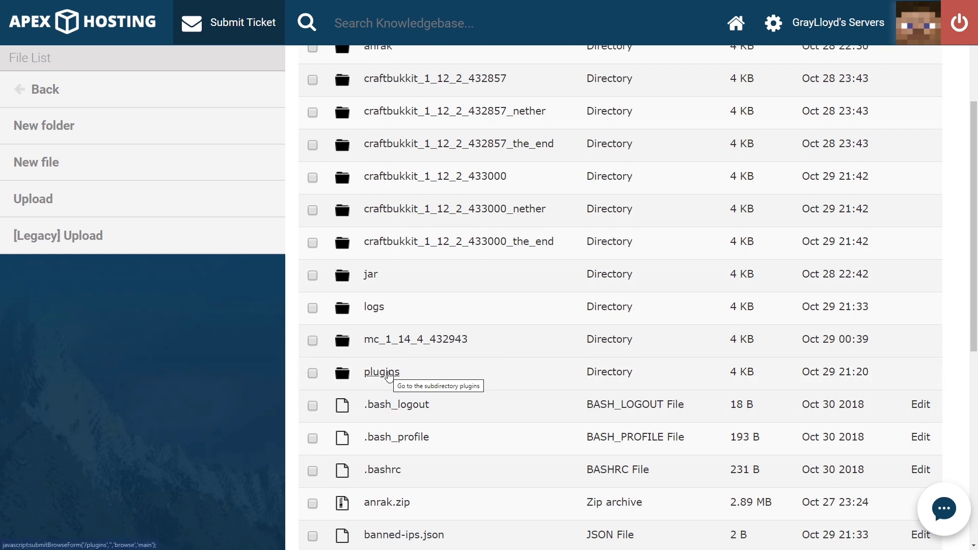
click(389, 375)
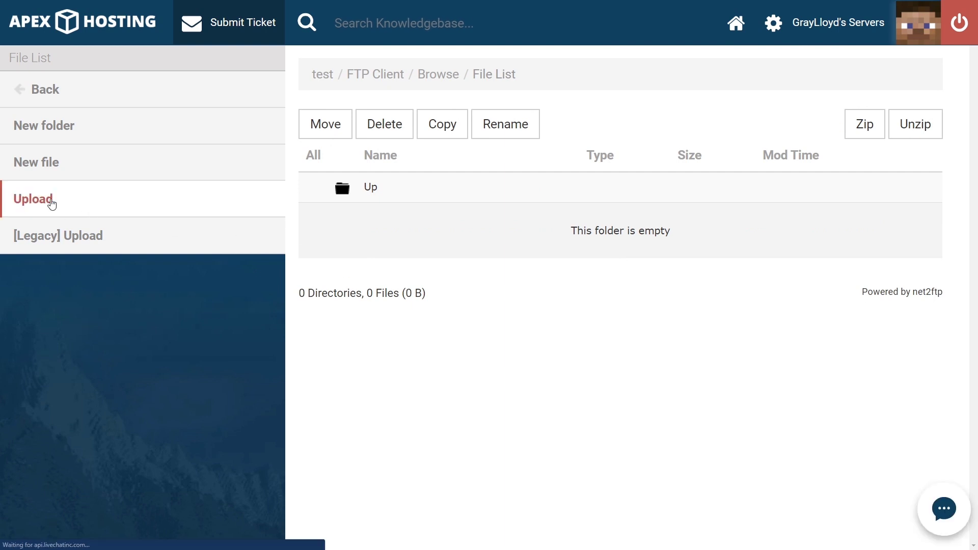
- Upload Clearlag.jar into /plugins by dragging it from Explorer onto the upload area
click(51, 202)
key(alt+Tab)
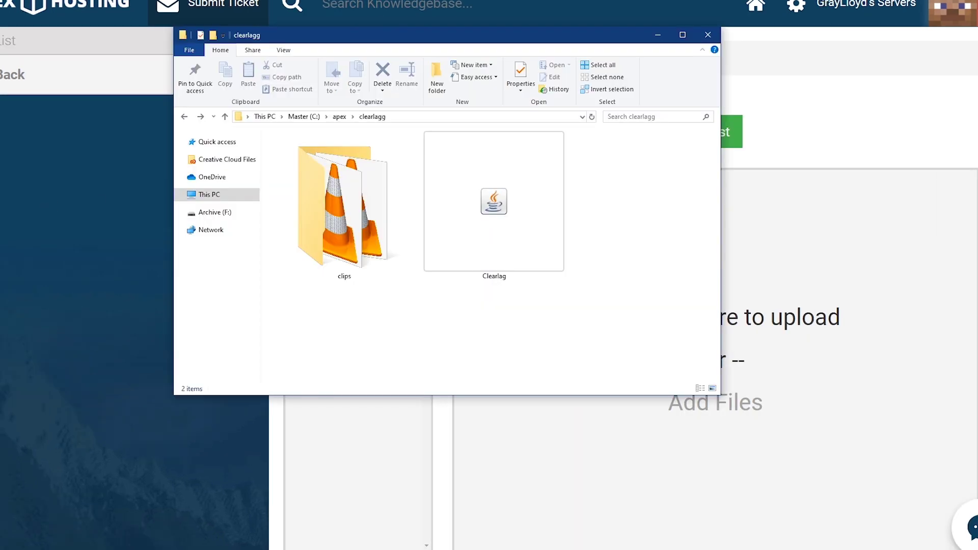
drag(557, 40, 412, 70)
drag(520, 400, 378, 210)
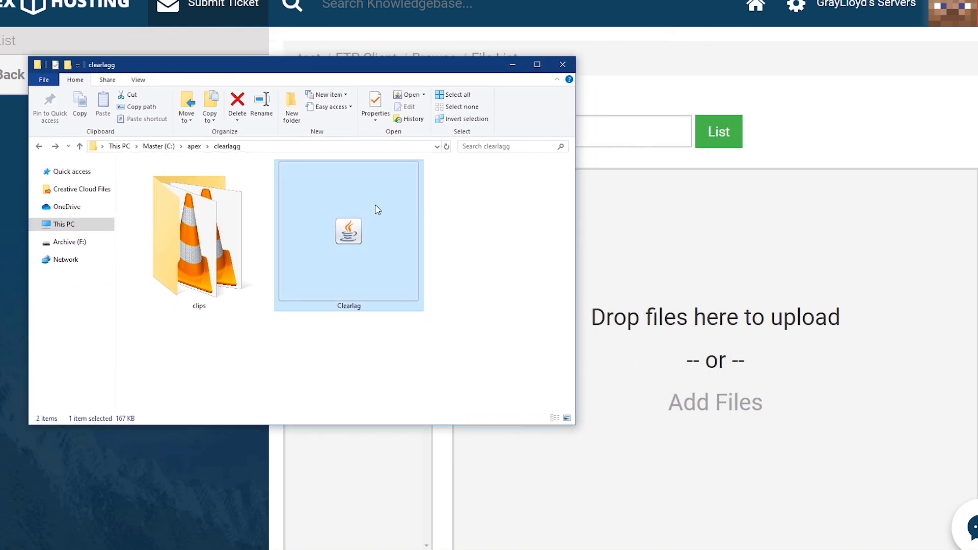
drag(603, 157, 806, 183)
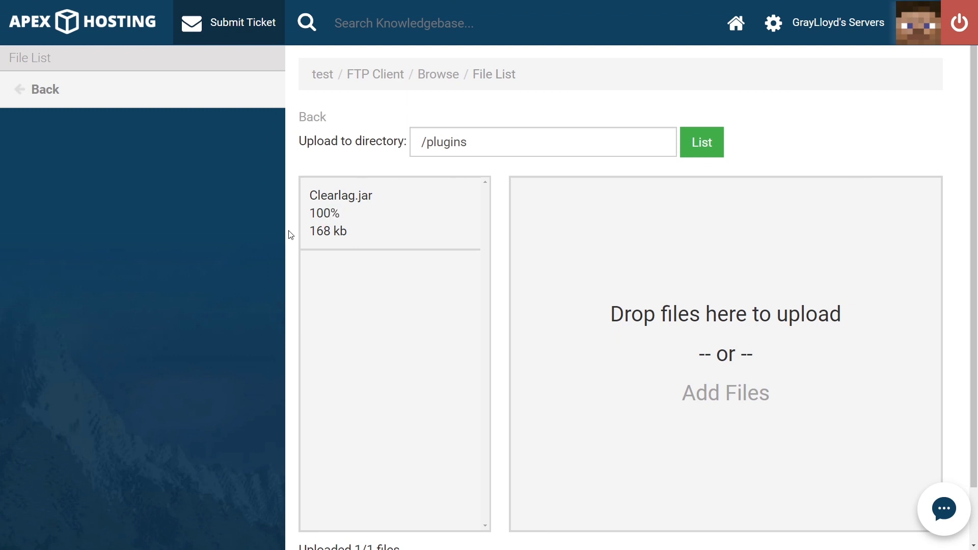
- Check the 'Uploaded 1/1 files' confirmation and go back to the test server page
scroll(289, 236, down, 2)
drag(406, 492, 299, 491)
click(300, 492)
scroll(301, 495, up, 2)
click(321, 75)
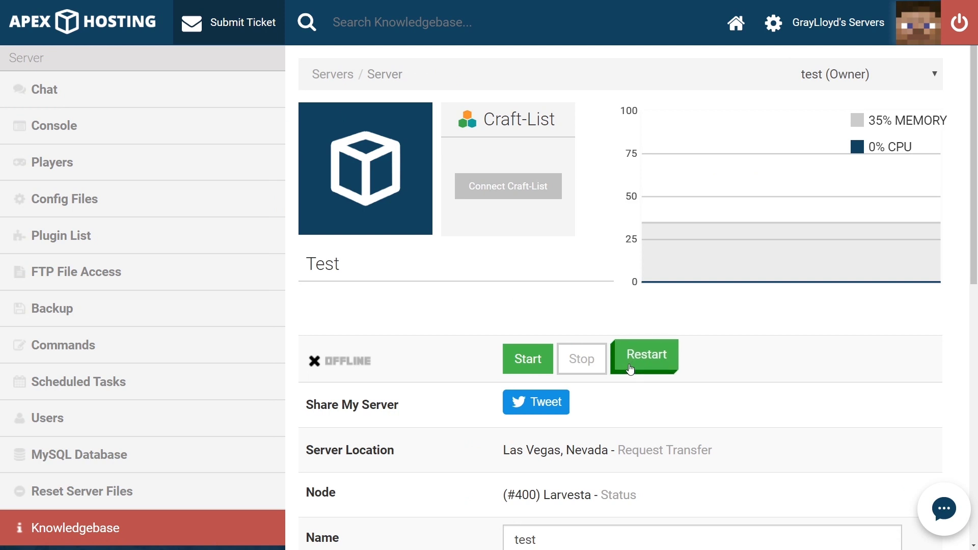
- Restart the server and find the console lines 'Enabling ClearLag v3.1.0' and 'Clearlag is now enabled!'
click(630, 367)
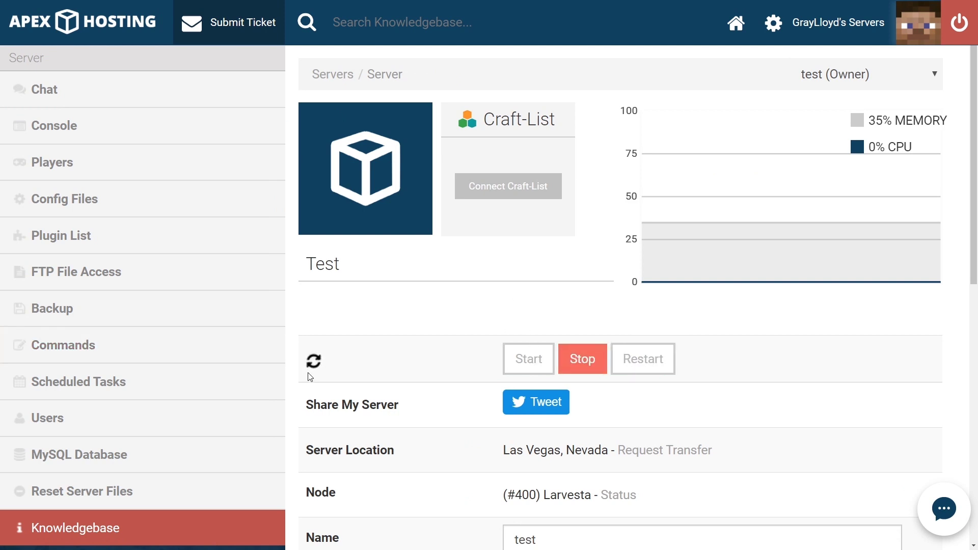
click(111, 146)
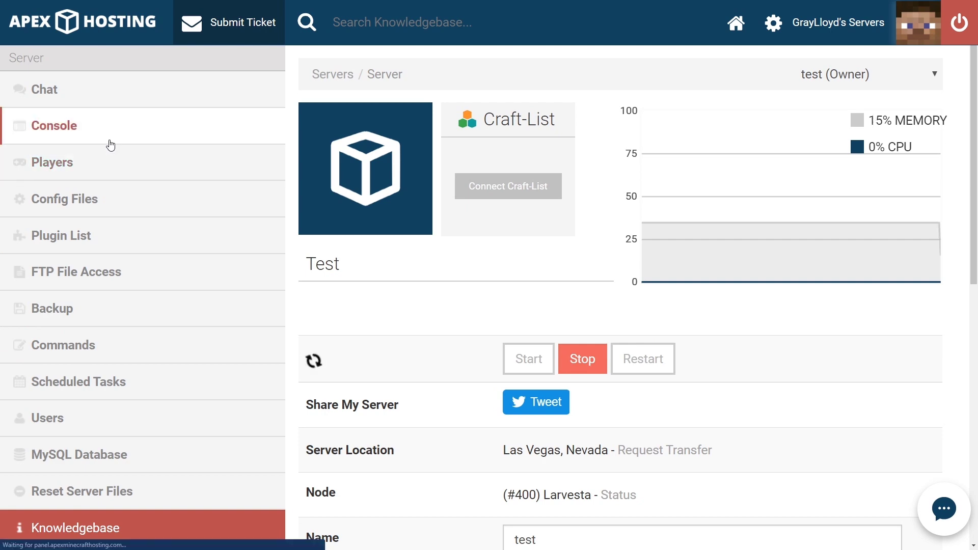
drag(669, 227, 494, 229)
drag(729, 359, 501, 352)
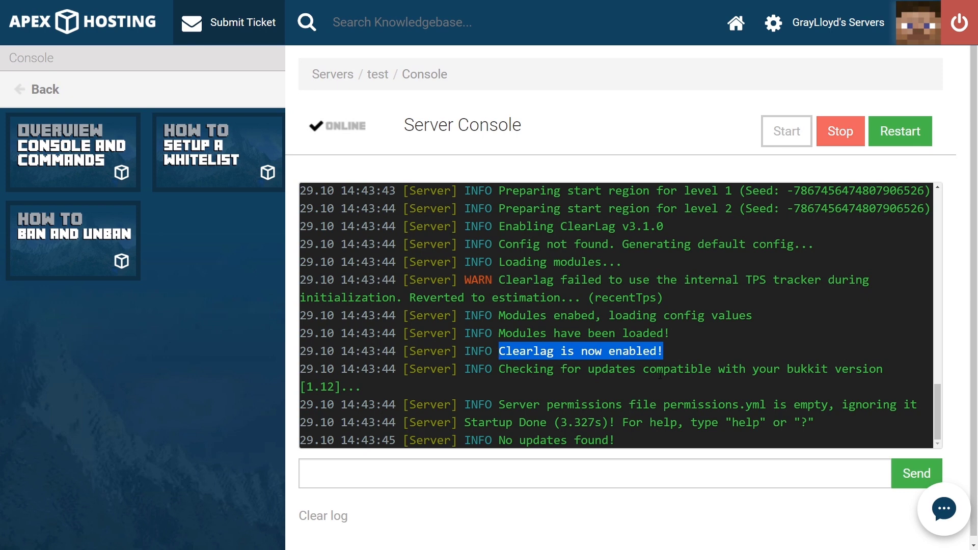
click(381, 83)
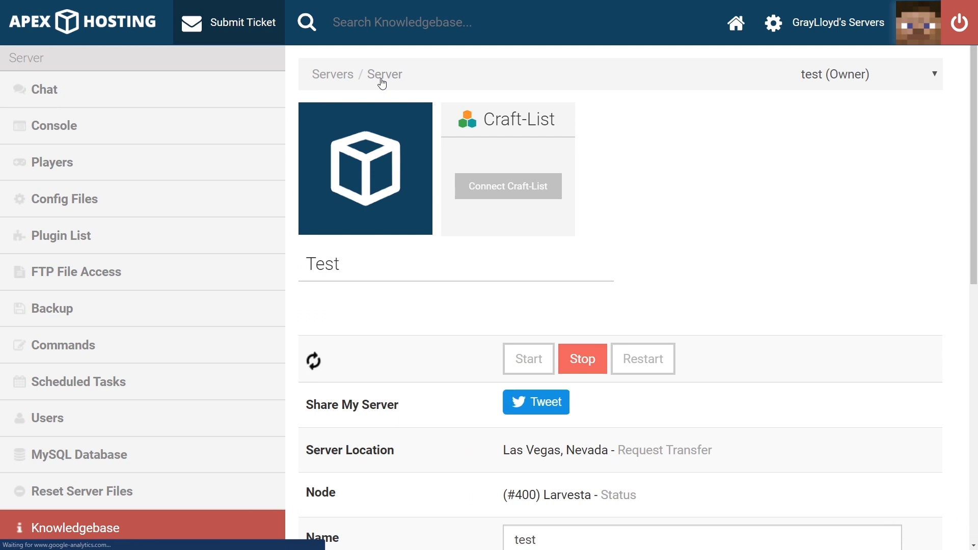
scroll(716, 265, down, 2)
scroll(716, 271, down, 4)
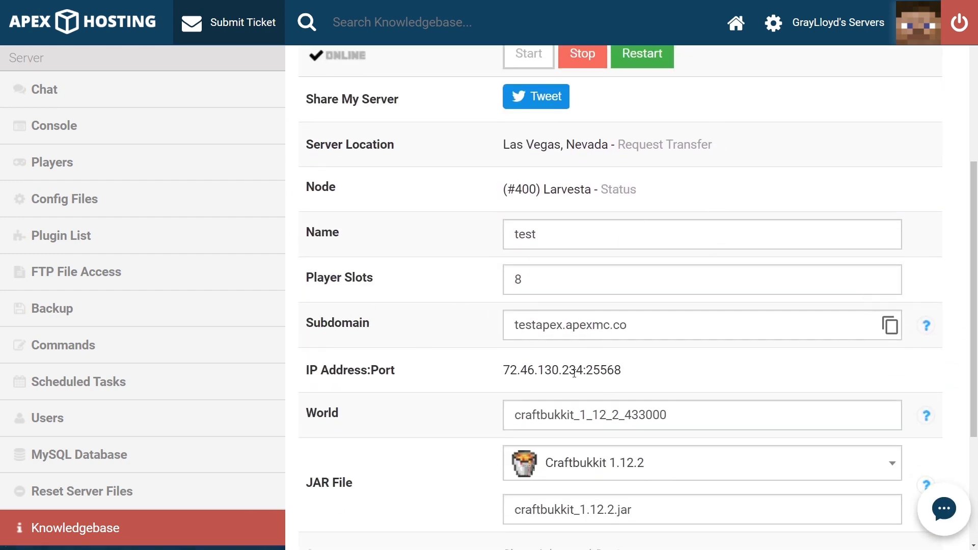
triple_click(605, 370)
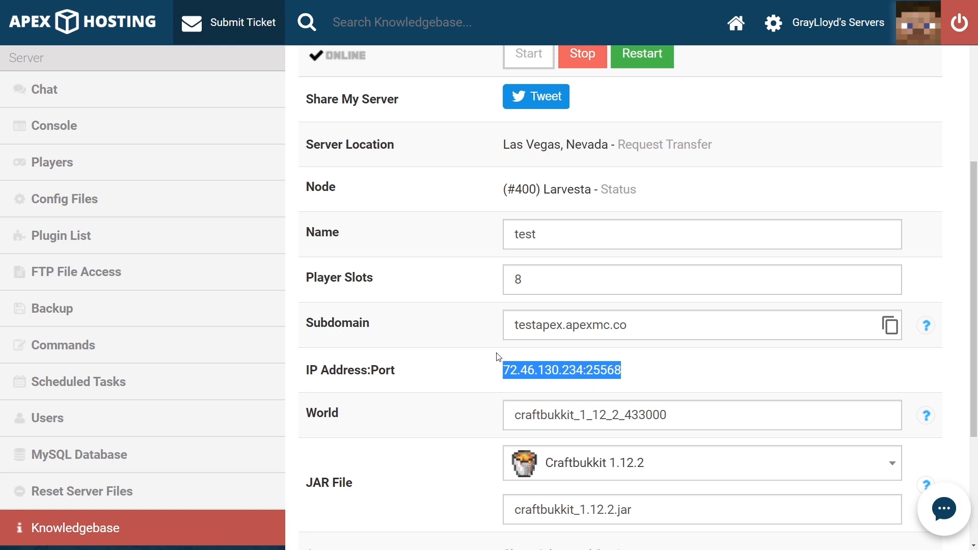
scroll(499, 357, up, 6)
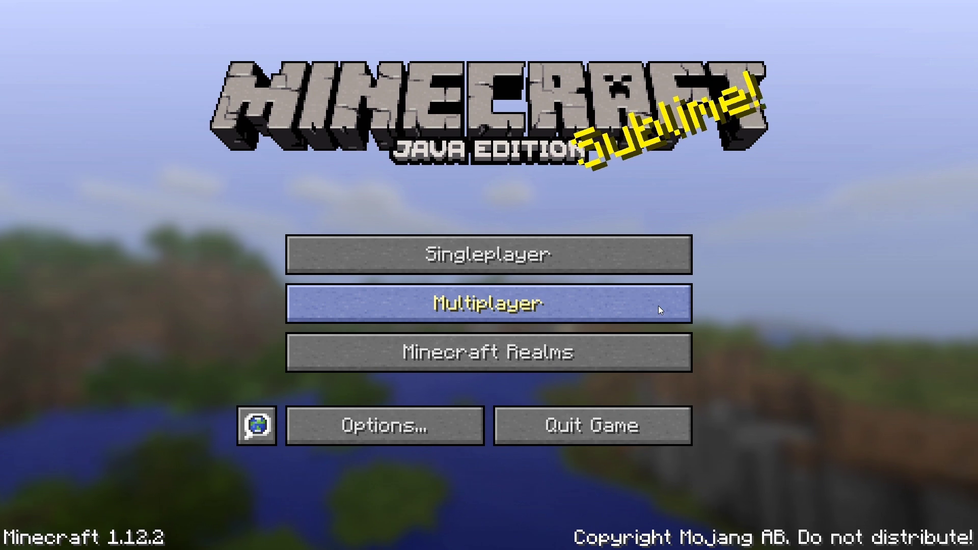
- Join the Apex server from Multiplayer and list plugins with /pl to confirm ClearLag
click(658, 306)
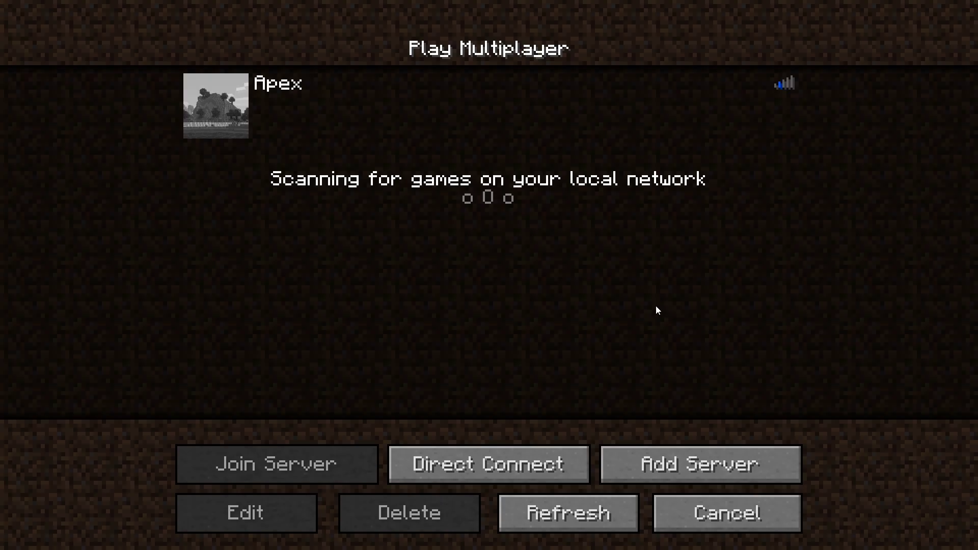
click(233, 105)
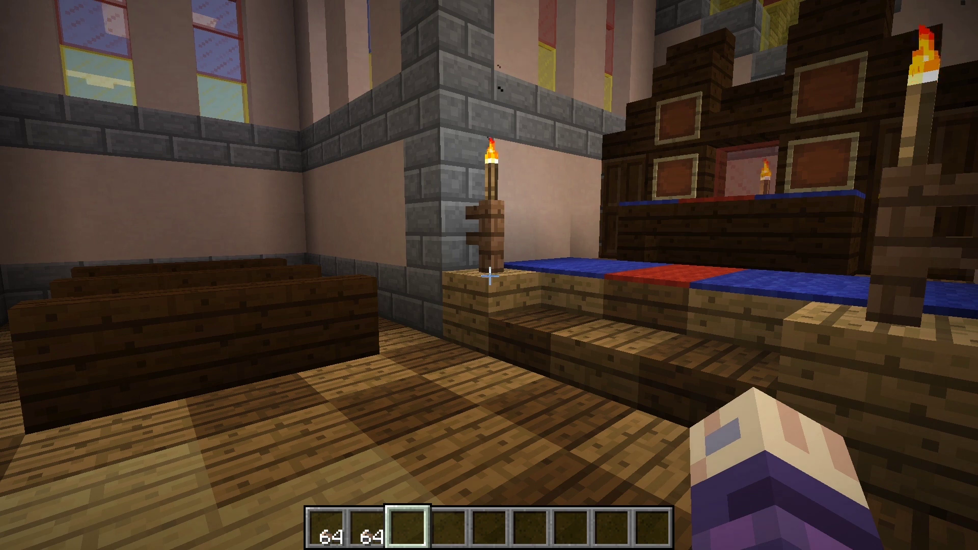
key(slash)
text(pl)
key(Return)
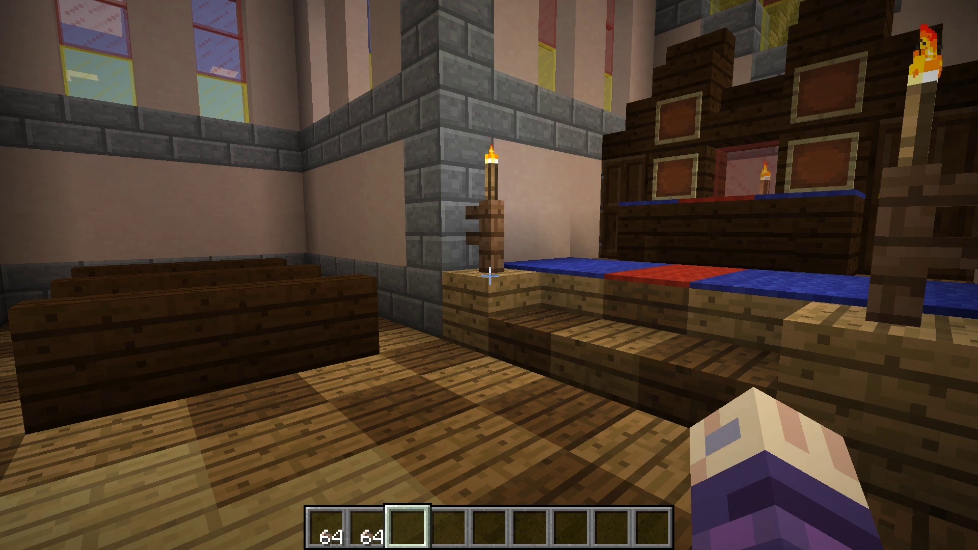
- Run /lagg check for the server status report, then /lagg admin for admin commands
key(slash)
text(l)
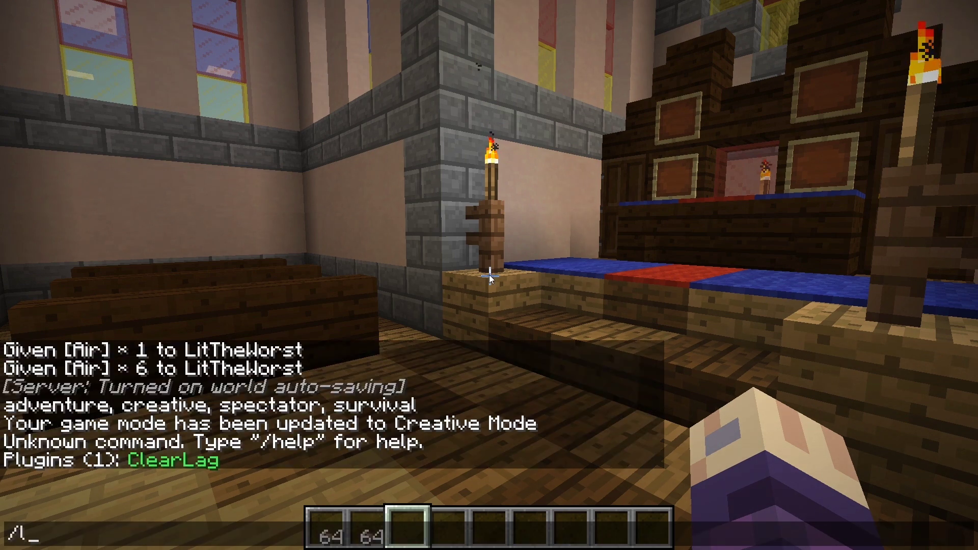
text(agg check)
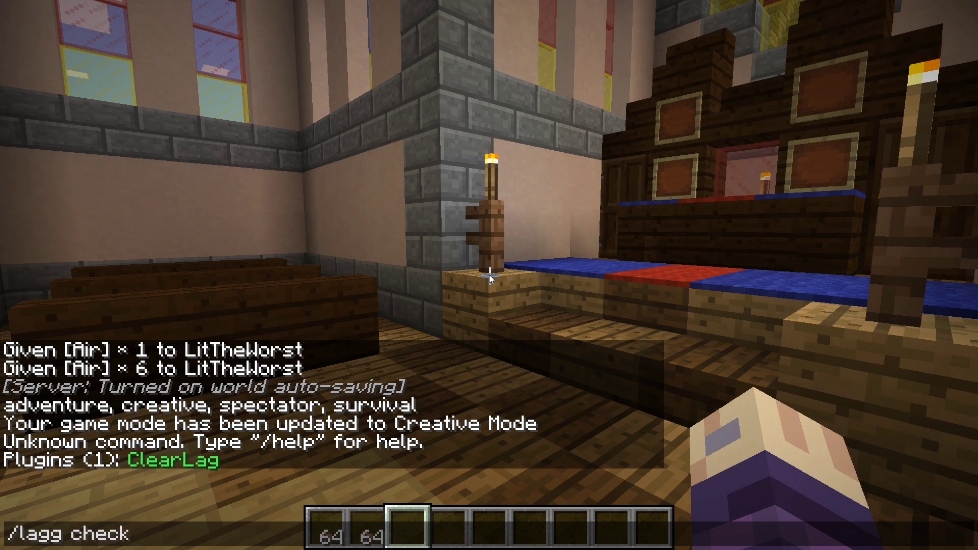
key(Return)
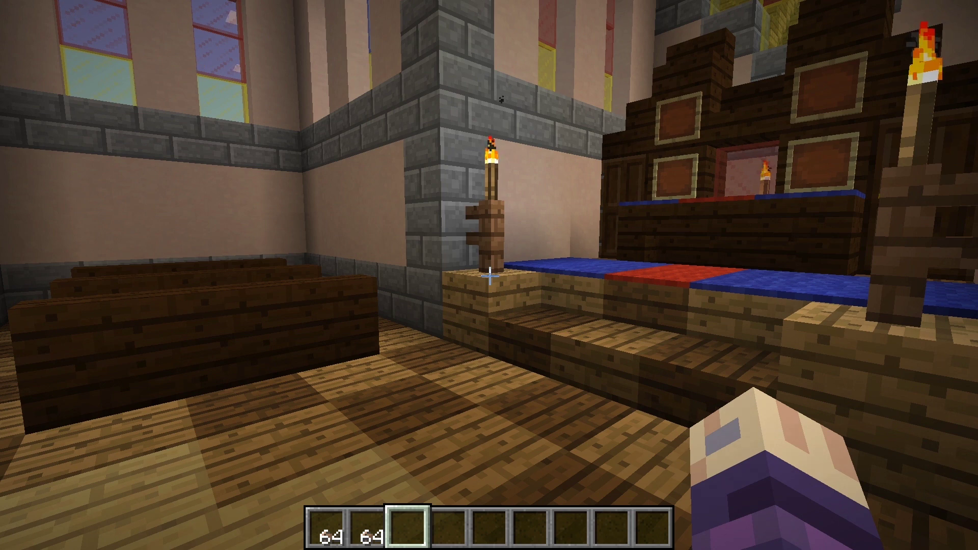
text(t)
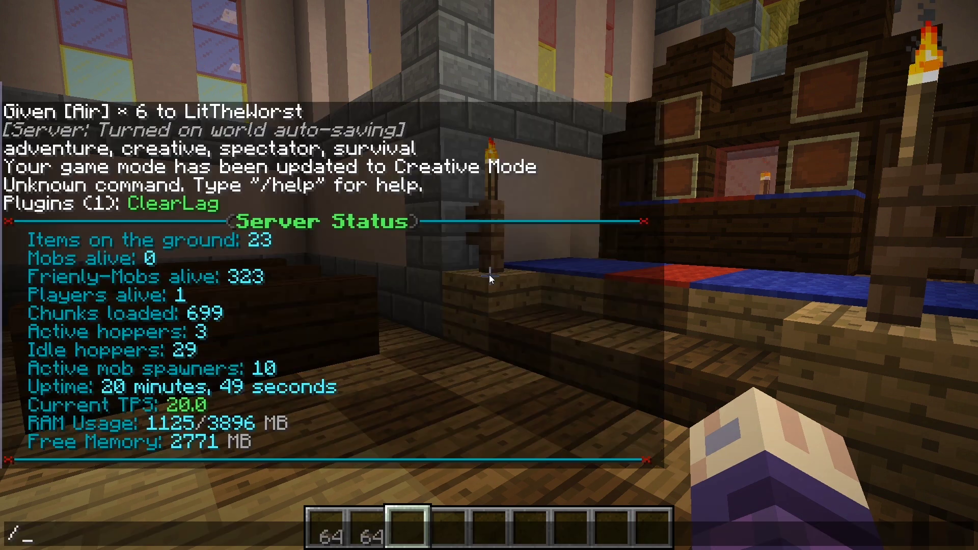
text(/lagg admin)
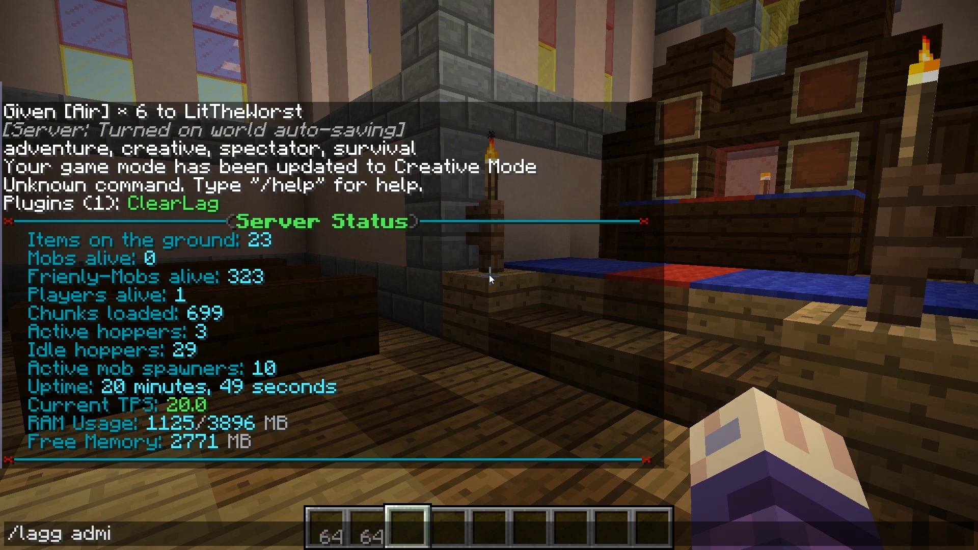
key(Return)
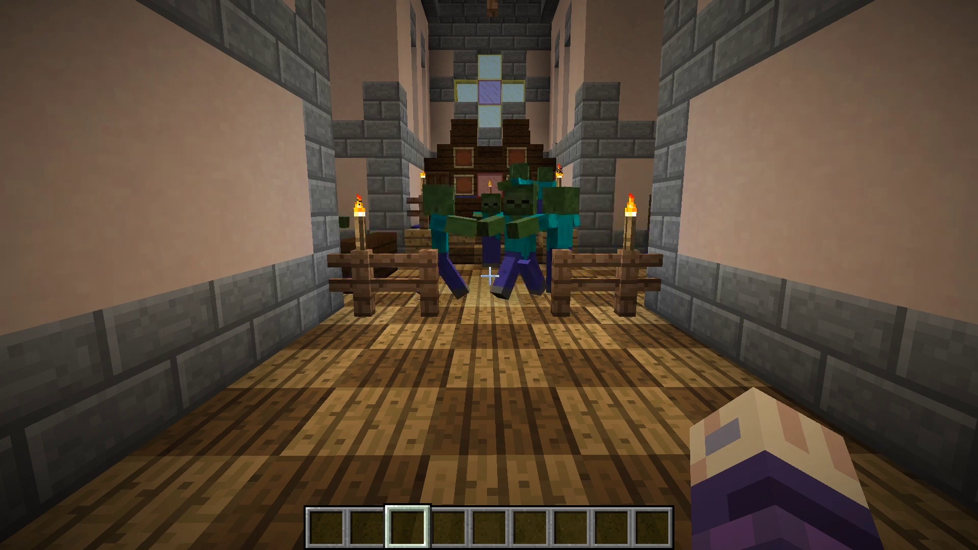
- Back away from the zombies and run /lagg killmobs to remove all mobs
key(s)
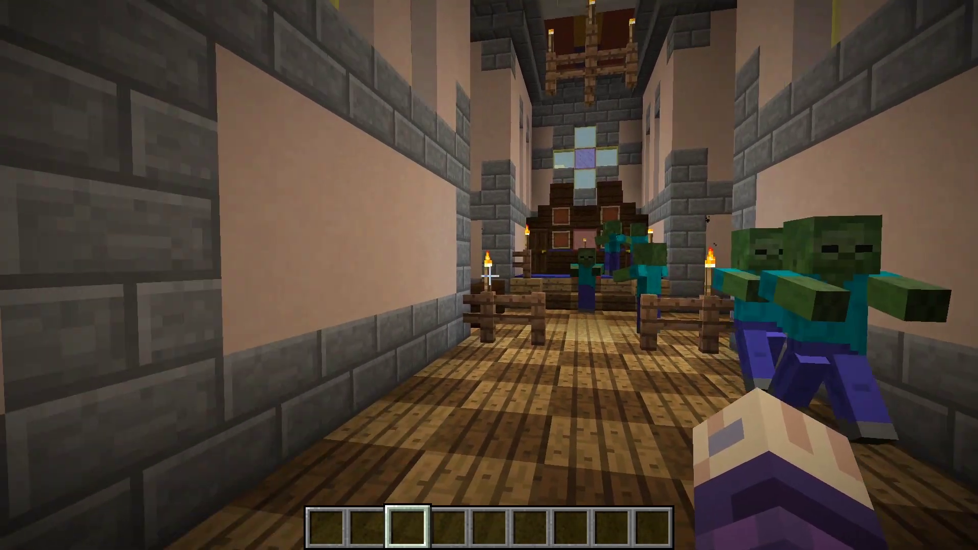
mouse_move(489, 275)
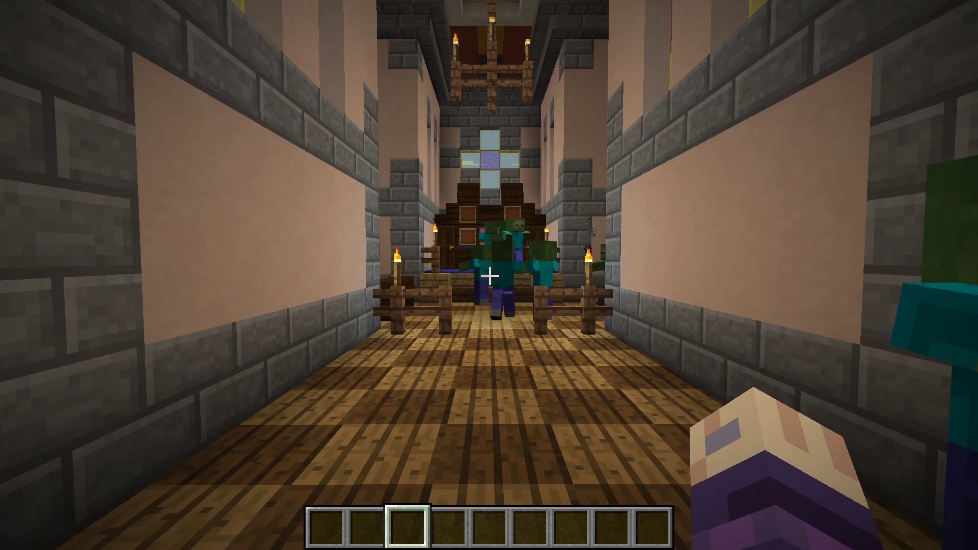
key(slash)
text(l)
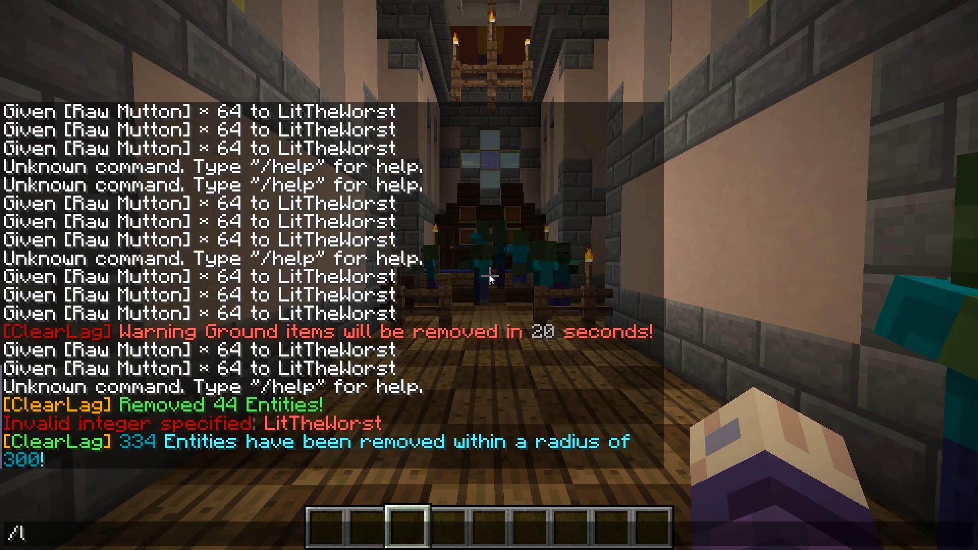
text(agg k)
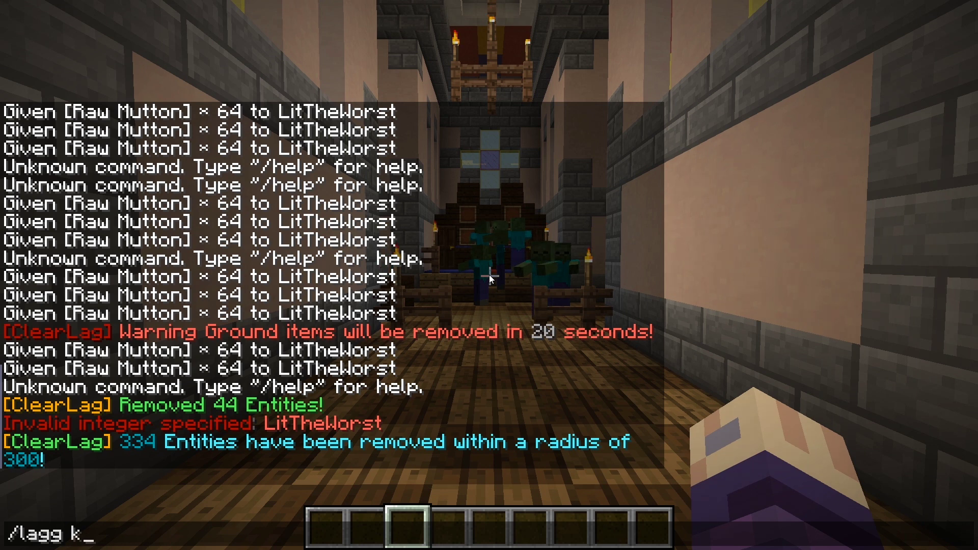
text(illmobs)
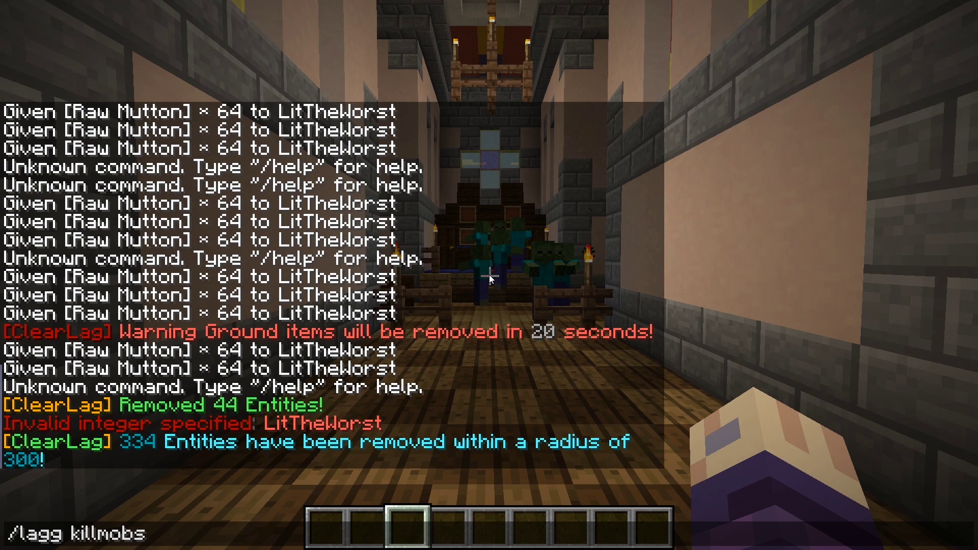
key(Return)
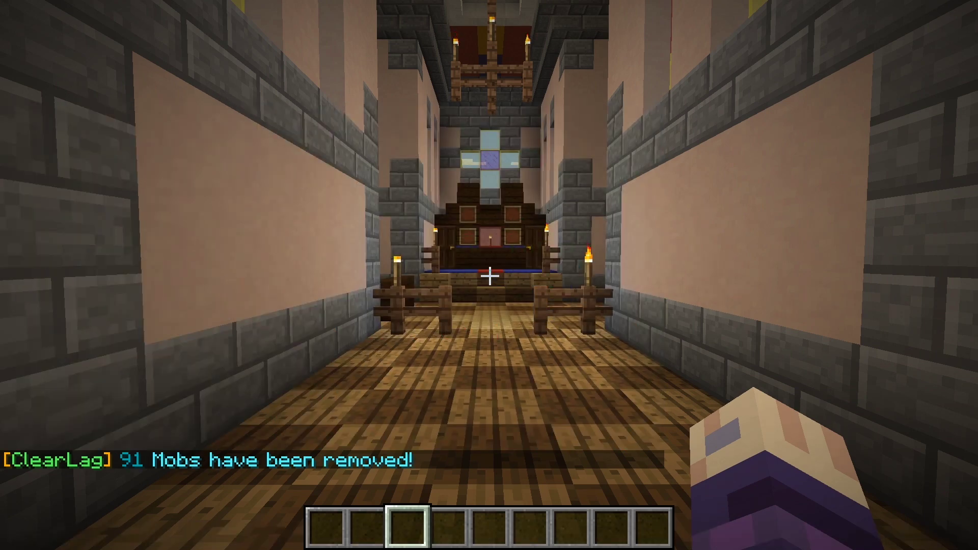
- Walk through the church toward the altar to confirm the zombies are gone
key(w)
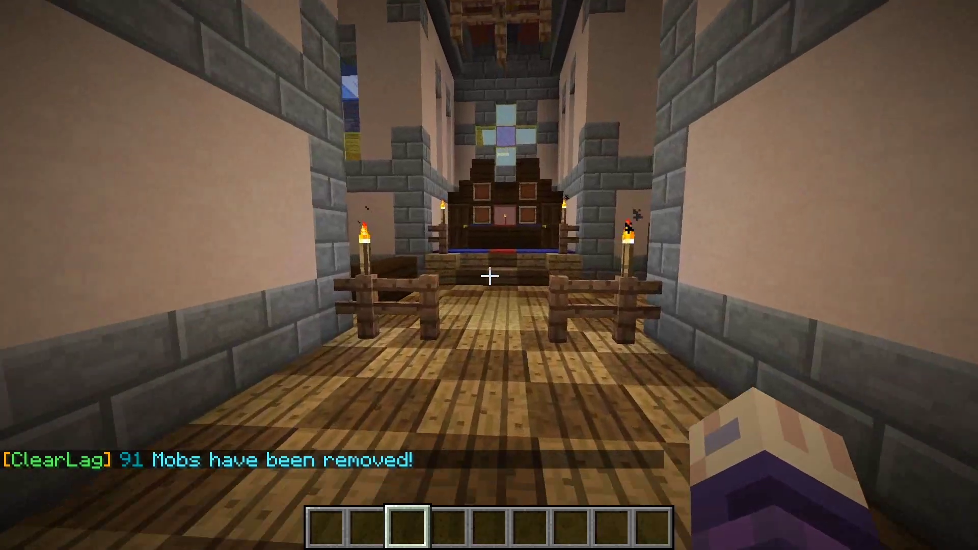
key(w)
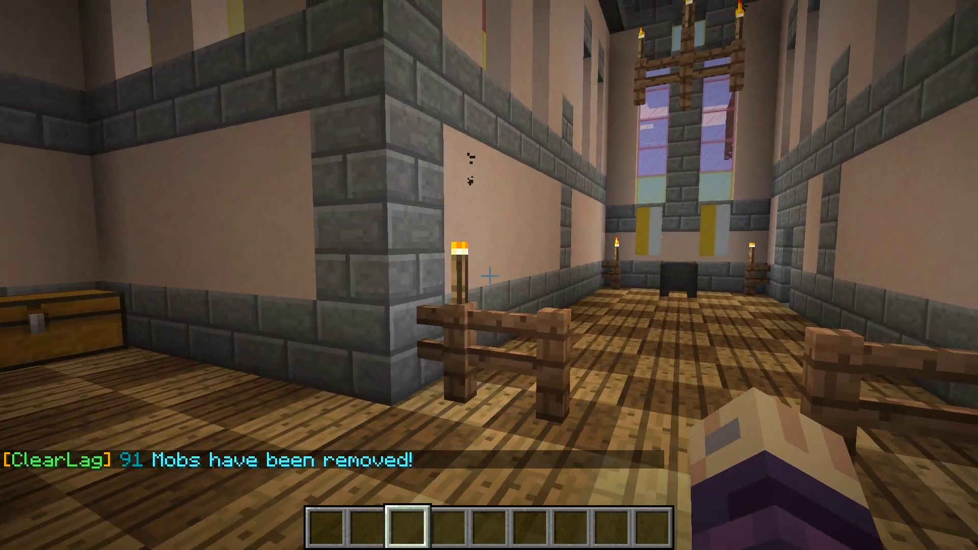
key(w)
key(s)
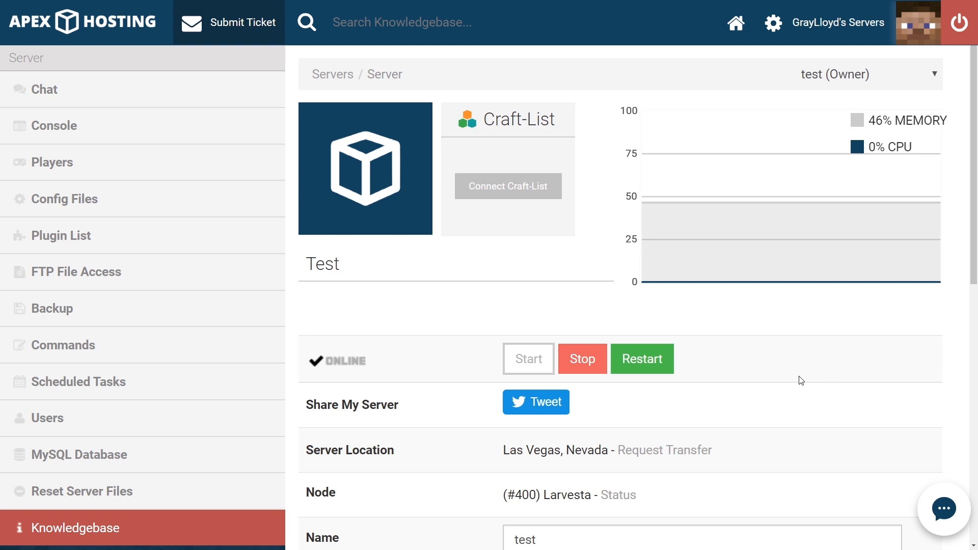
- Stop the test server and bring up its Config Files list showing ClearLag's config.yml
click(573, 361)
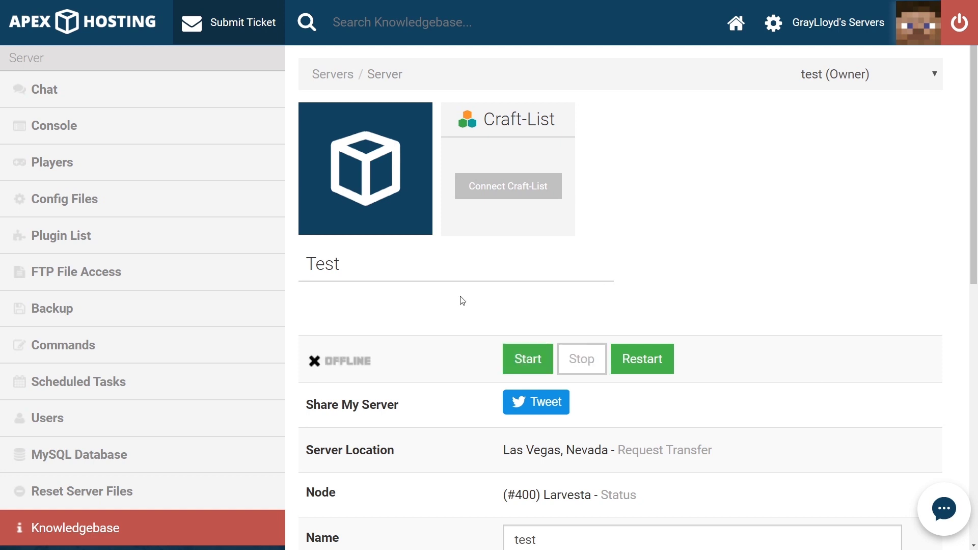
click(103, 201)
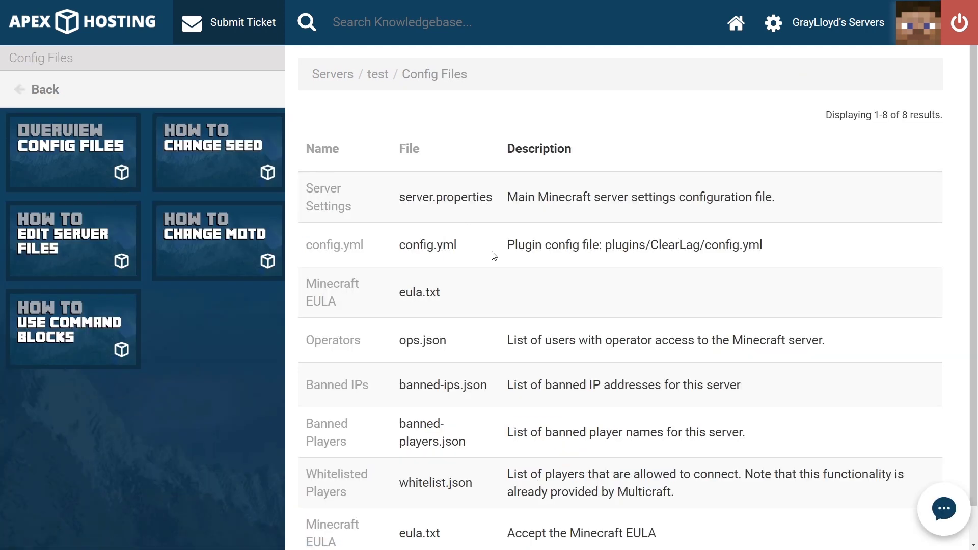
drag(770, 249, 652, 254)
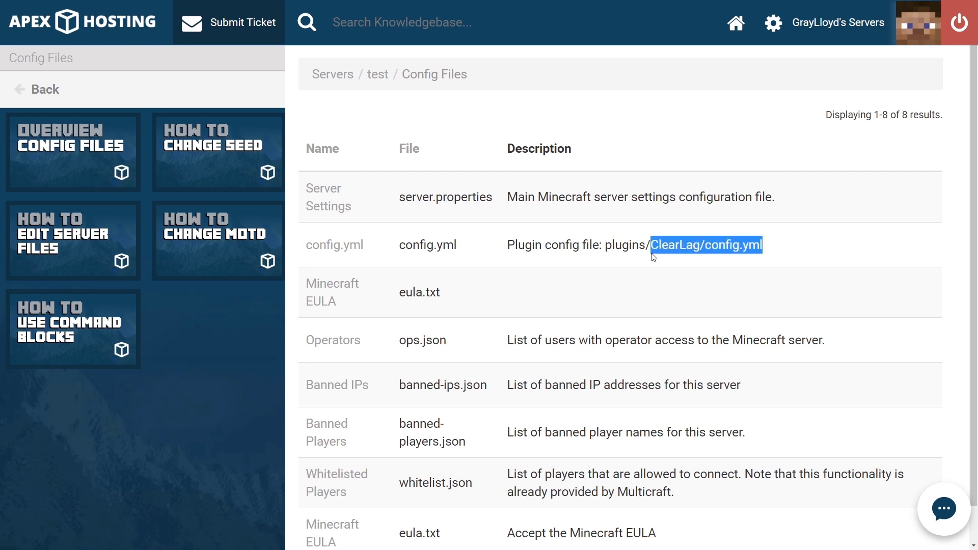
click(313, 242)
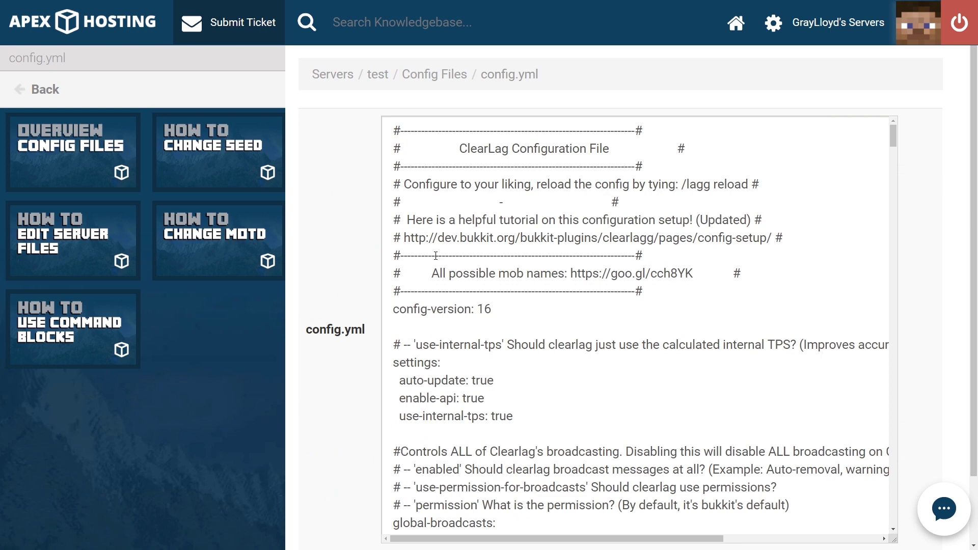
drag(396, 216, 401, 216)
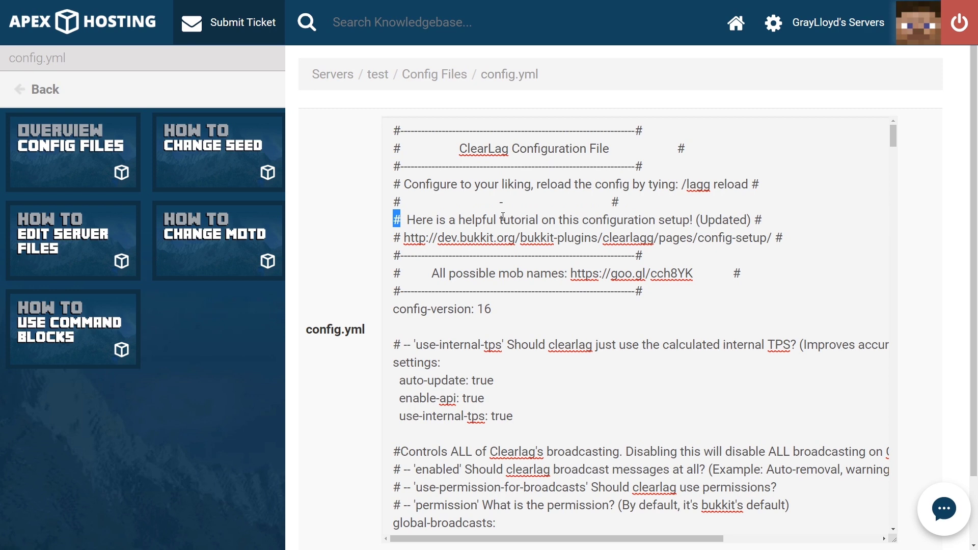
scroll(466, 226, down, 3)
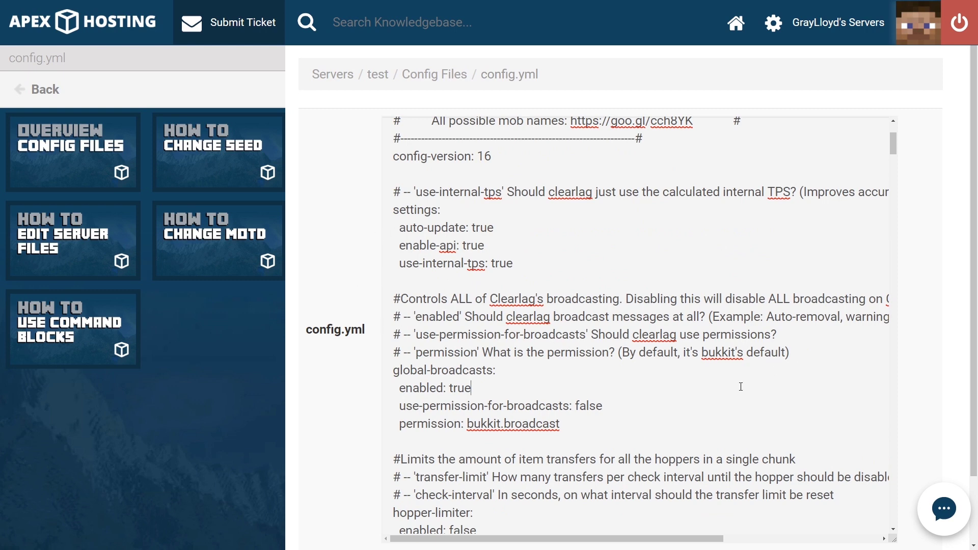
drag(741, 387, 461, 327)
- Change use-permission-for-broadcasts from false to true in ClearLag's config.yml and save
click(701, 225)
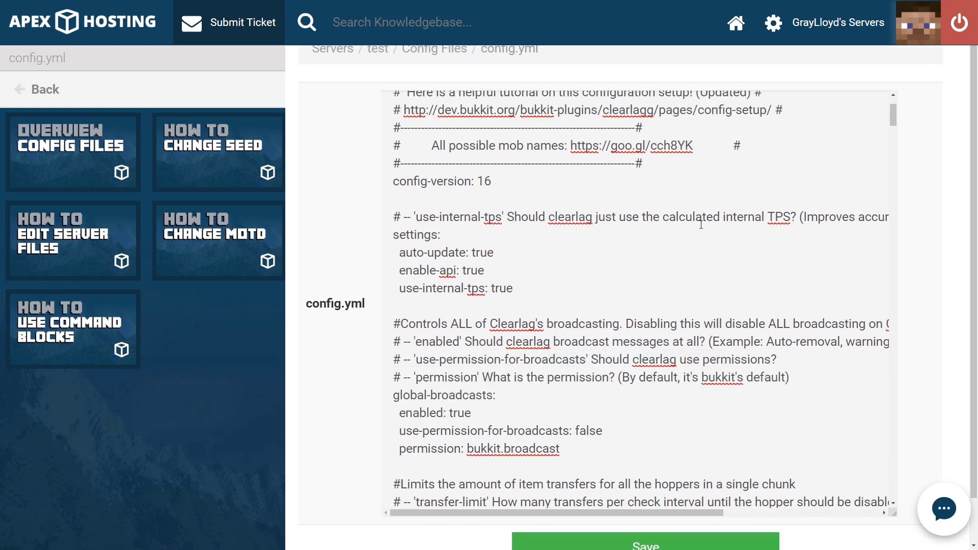
scroll(718, 208, down, 1)
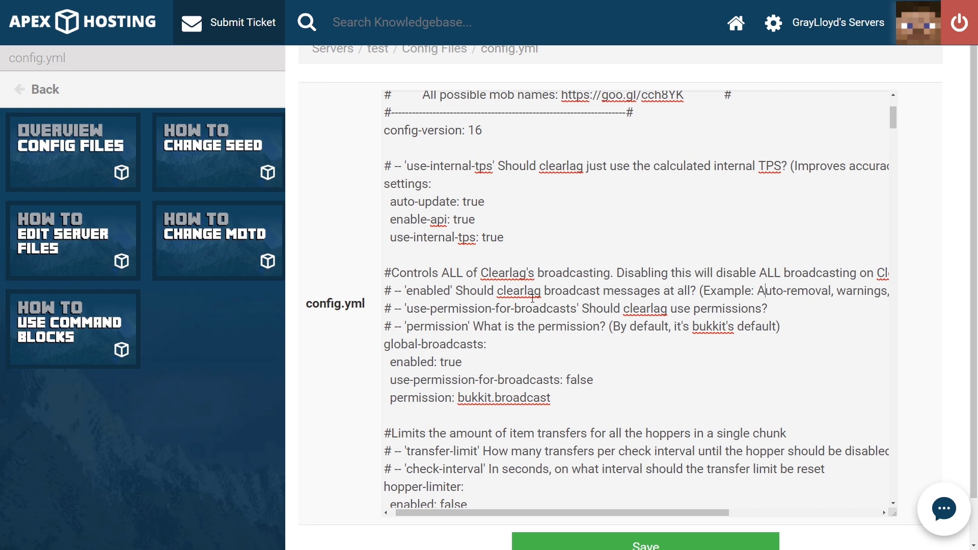
drag(610, 383, 568, 386)
key(BackSpace)
text(true)
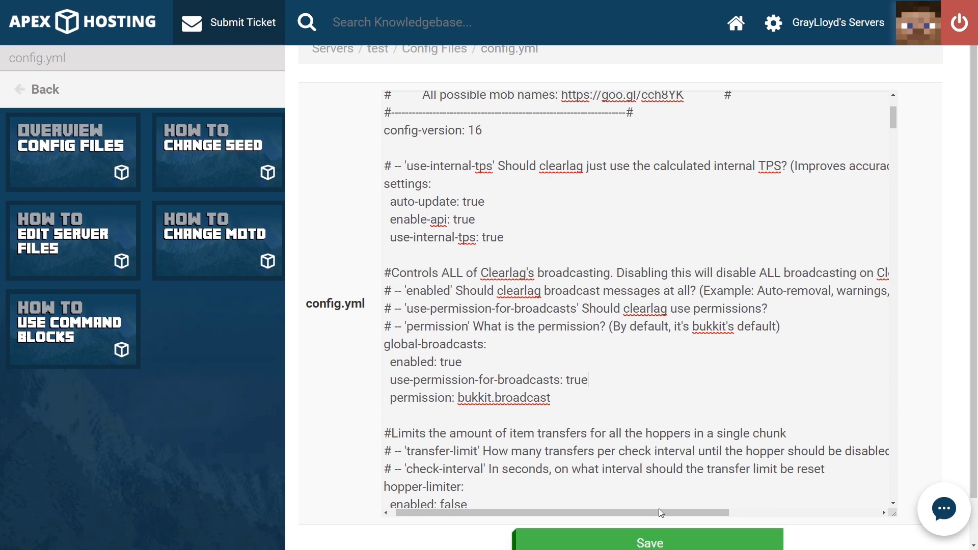
scroll(509, 484, down, 15)
scroll(383, 477, down, 5)
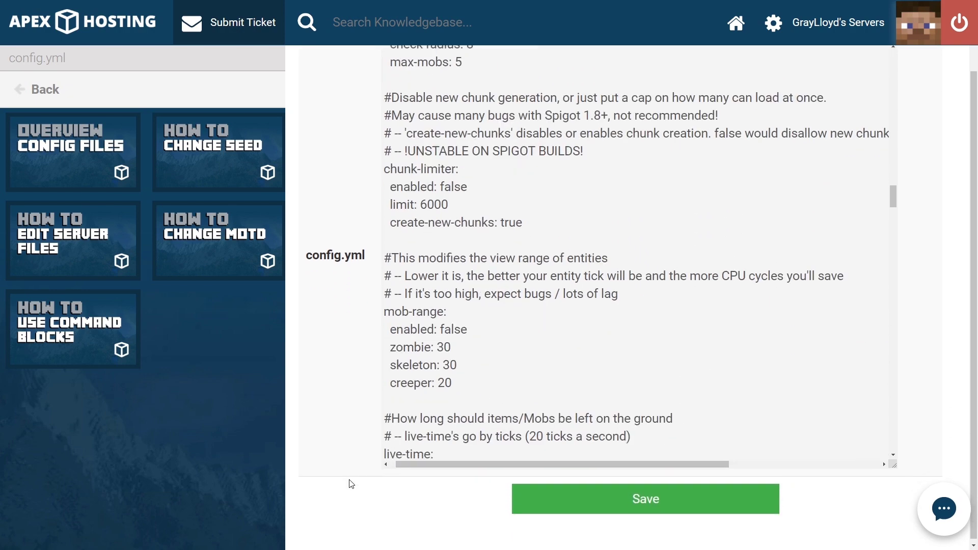
click(525, 491)
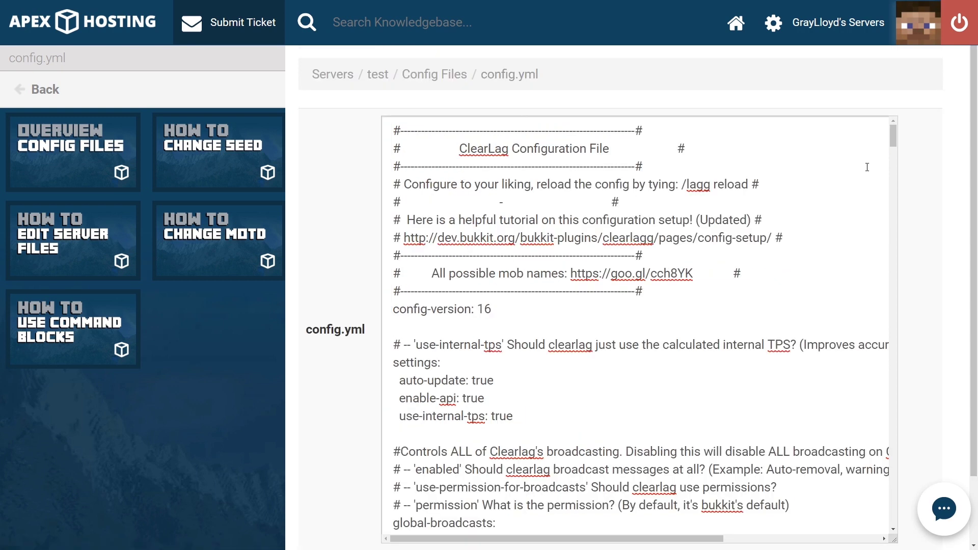
- Scroll down to hopper-limiter and re-enter transfer-limit as 5
scroll(867, 167, down, 2)
drag(497, 420, 597, 457)
shift+click(464, 368)
scroll(654, 279, down, 3)
click(658, 285)
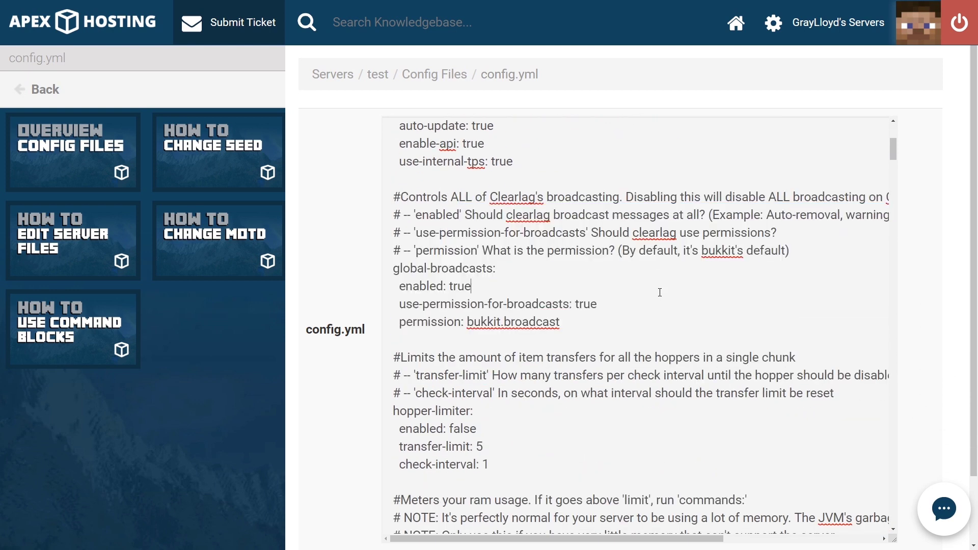
scroll(650, 287, down, 2)
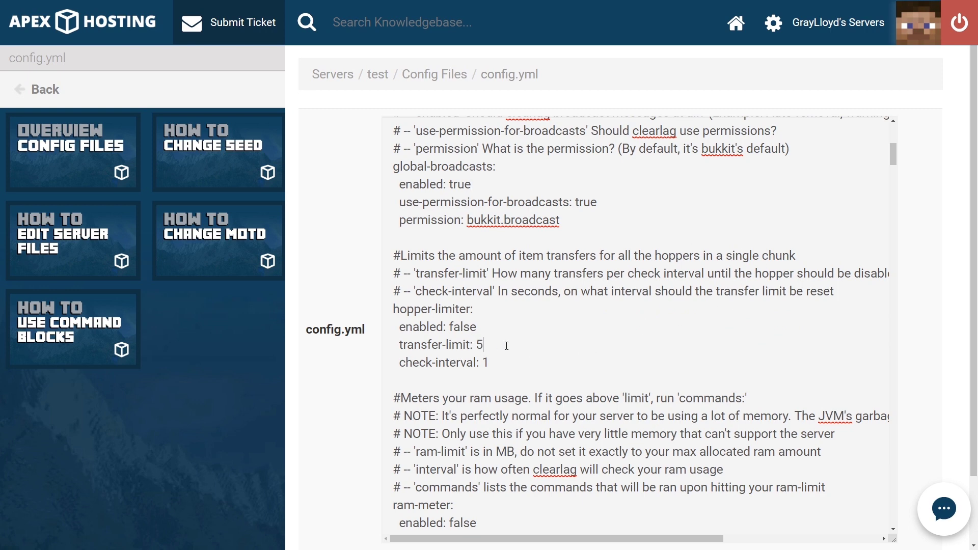
key(BackSpace)
text(10)
key(BackSpace)
key(BackSpace)
text(5)
- Switch item-spawn-age-setter's enabled value from false to true
scroll(507, 346, down, 2)
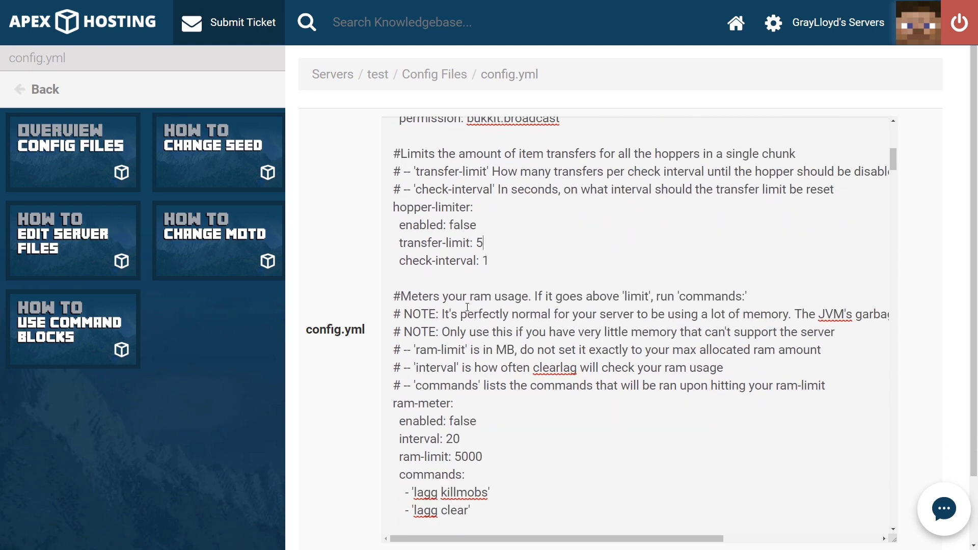
scroll(464, 308, down, 20)
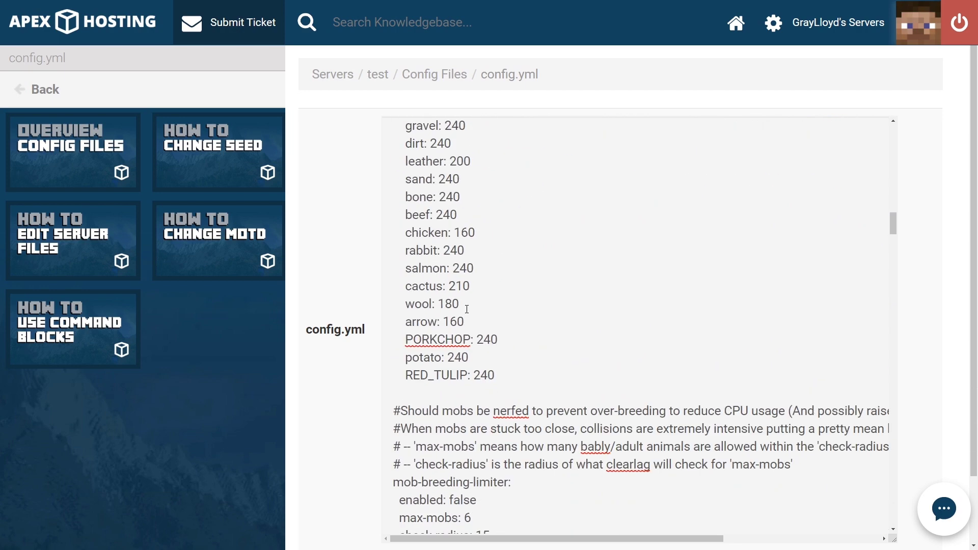
scroll(467, 309, up, 4)
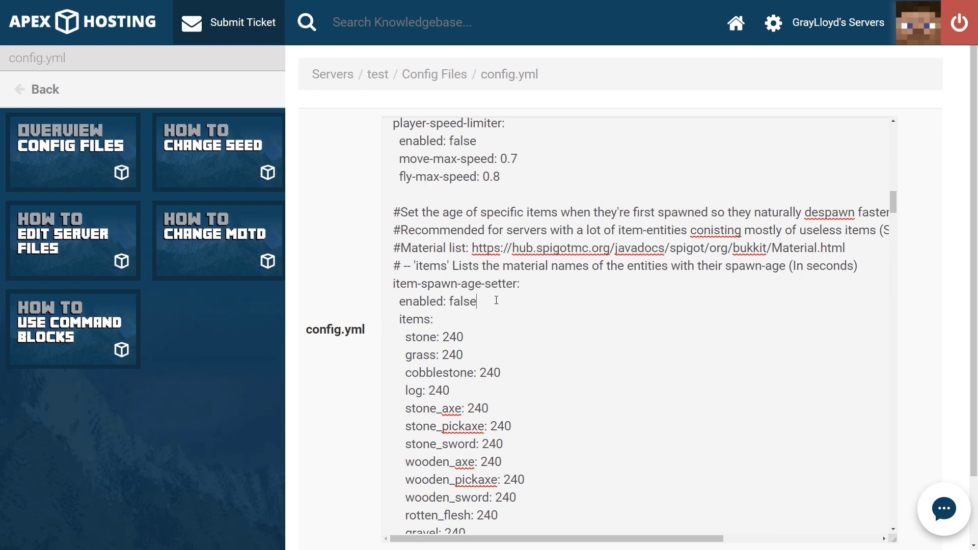
key(BackSpace)
key(BackSpace)
key(BackSpace)
key(BackSpace)
key(BackSpace)
text(true)
scroll(527, 374, up, 5)
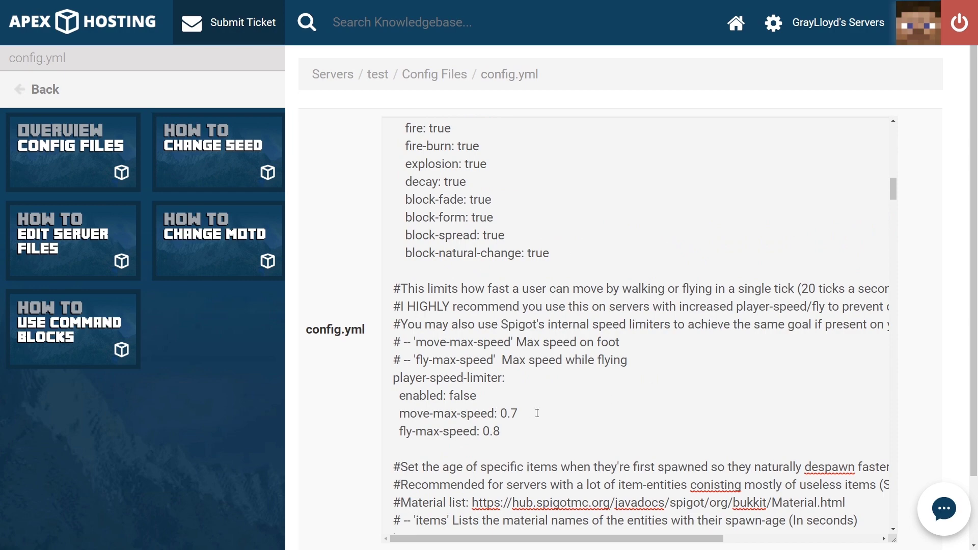
scroll(506, 405, down, 18)
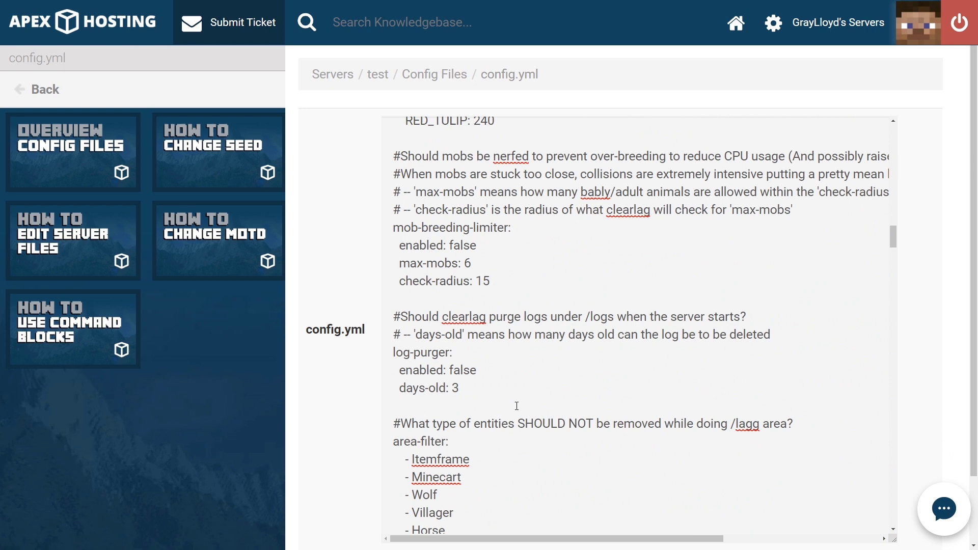
scroll(516, 406, down, 2)
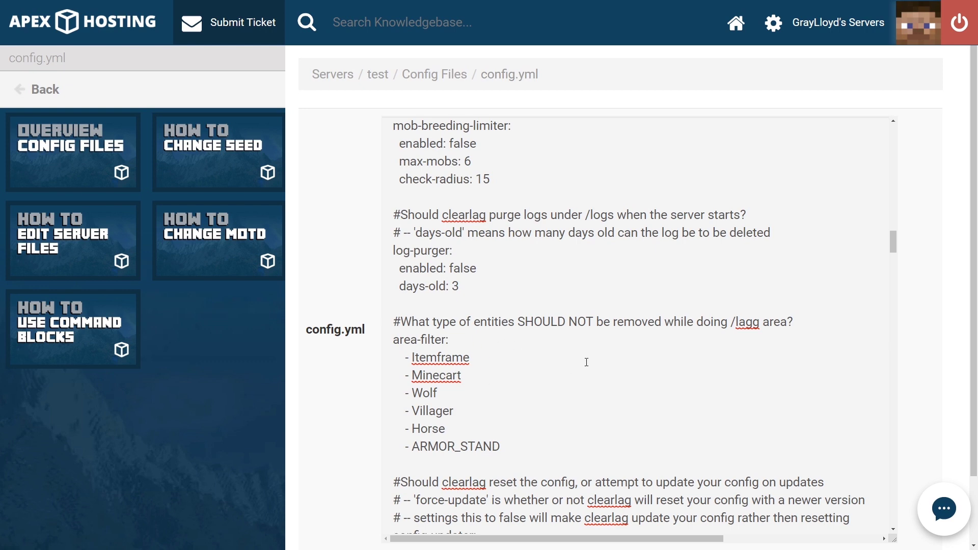
scroll(579, 367, down, 5)
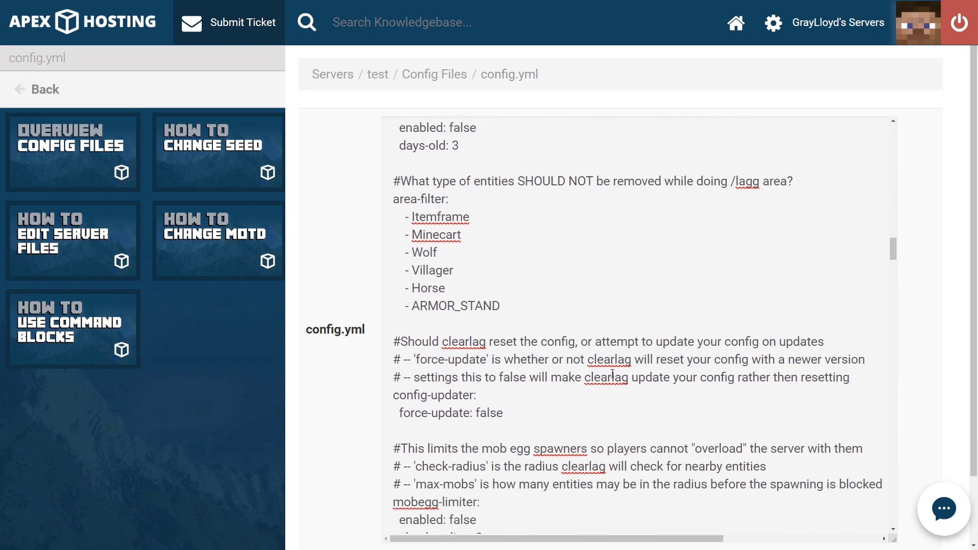
scroll(612, 376, down, 3)
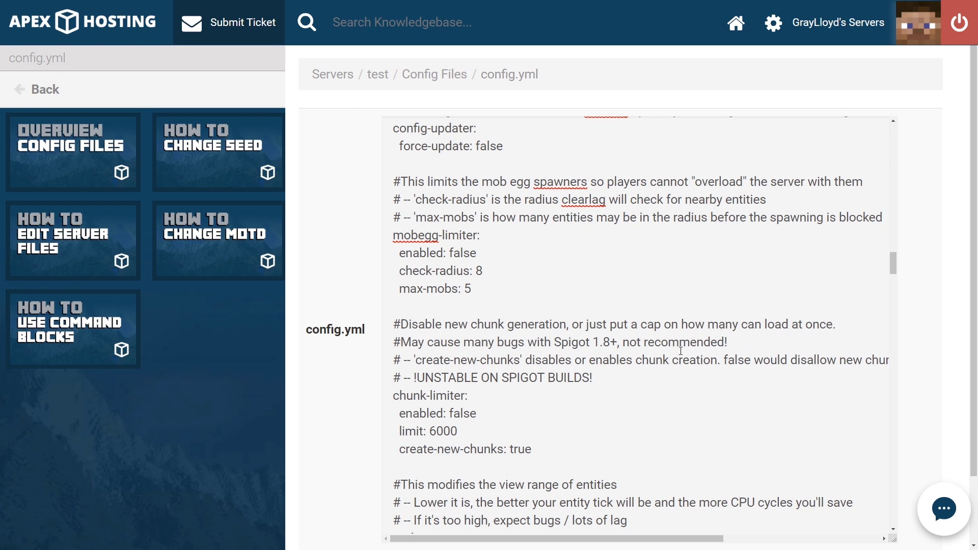
scroll(634, 372, down, 2)
scroll(634, 372, down, 10)
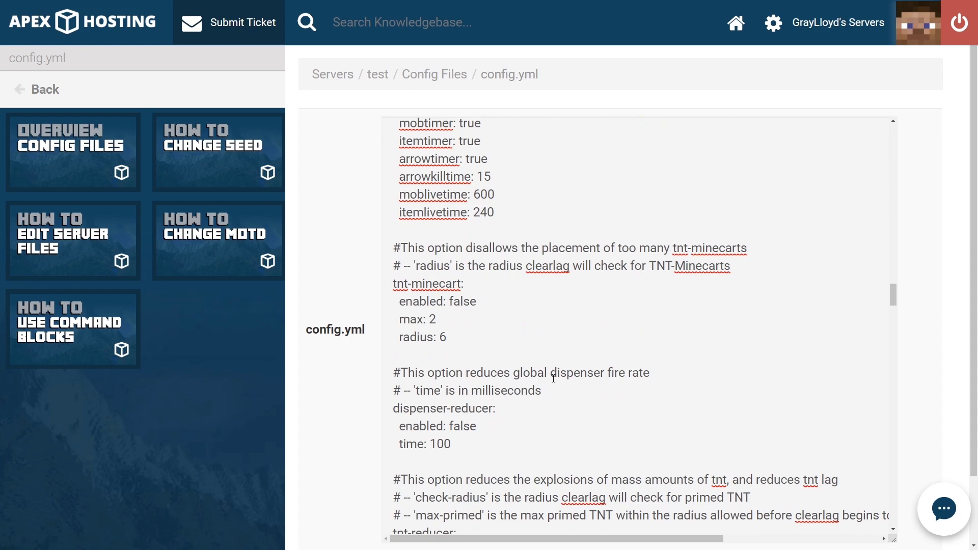
scroll(580, 402, down, 15)
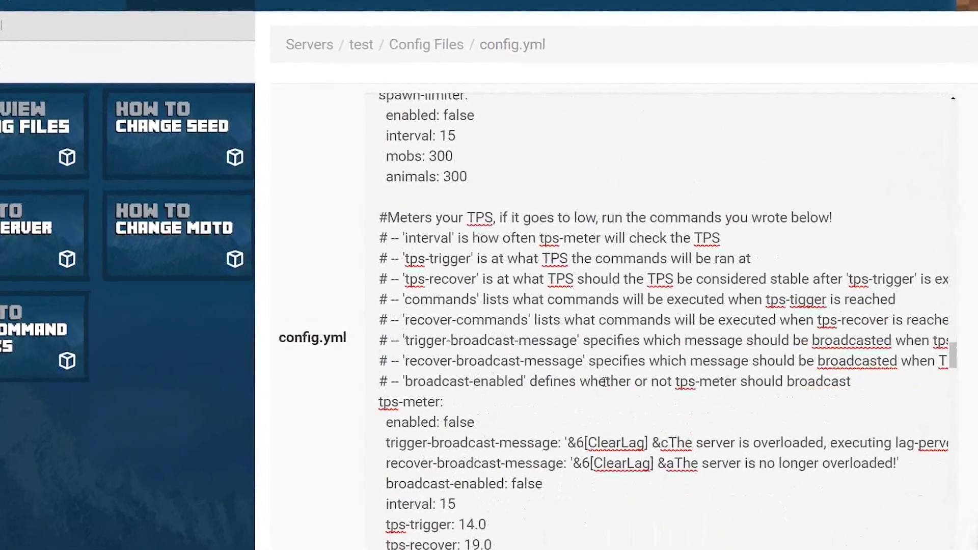
scroll(604, 382, down, 15)
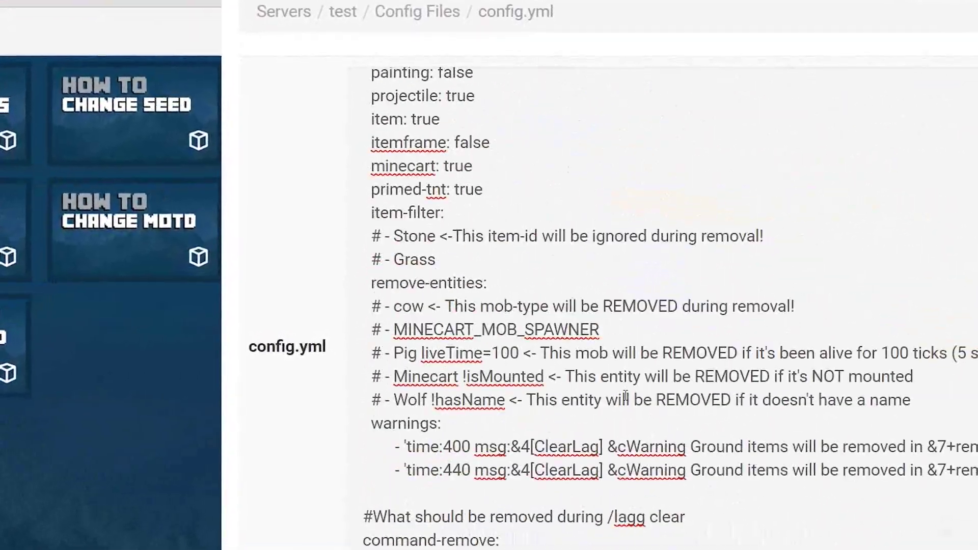
scroll(626, 397, down, 15)
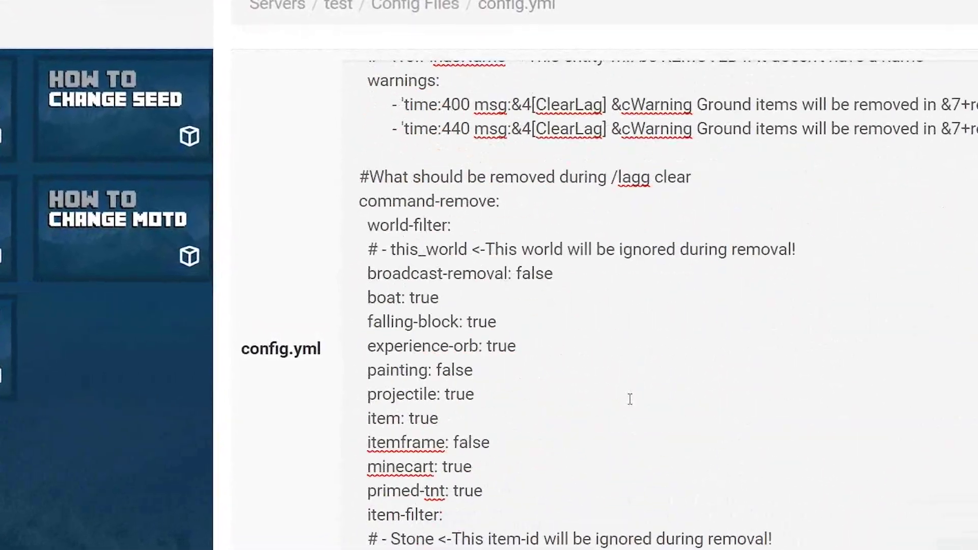
scroll(643, 456, down, 4)
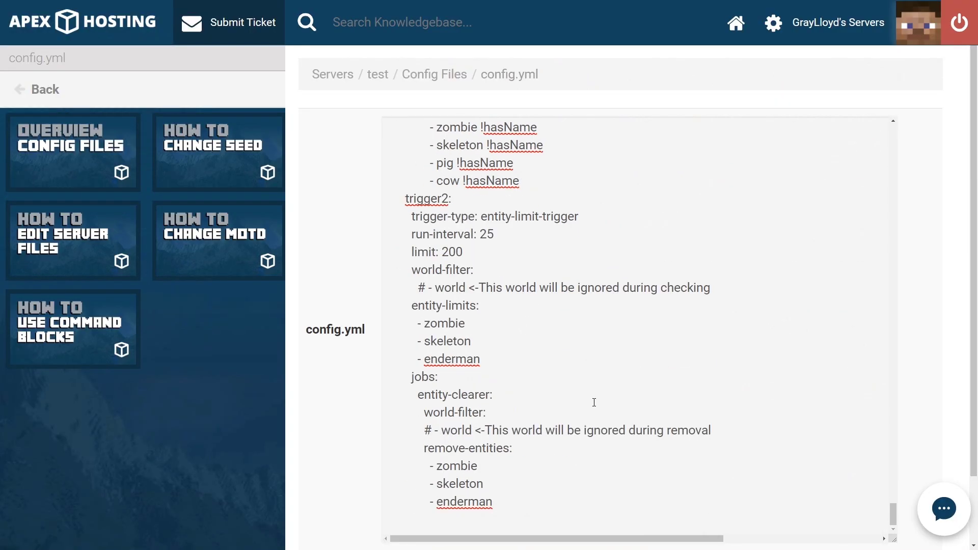
scroll(594, 397, down, 1)
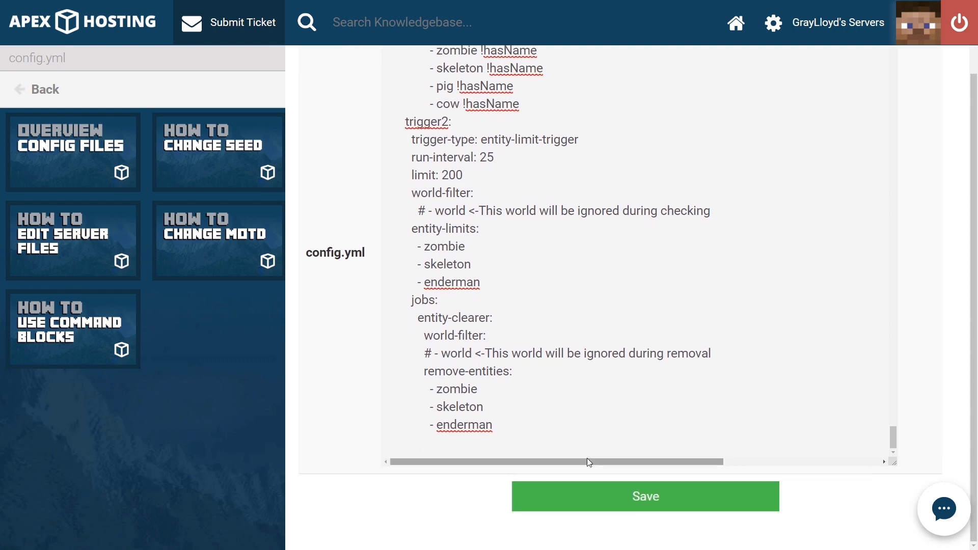
click(646, 496)
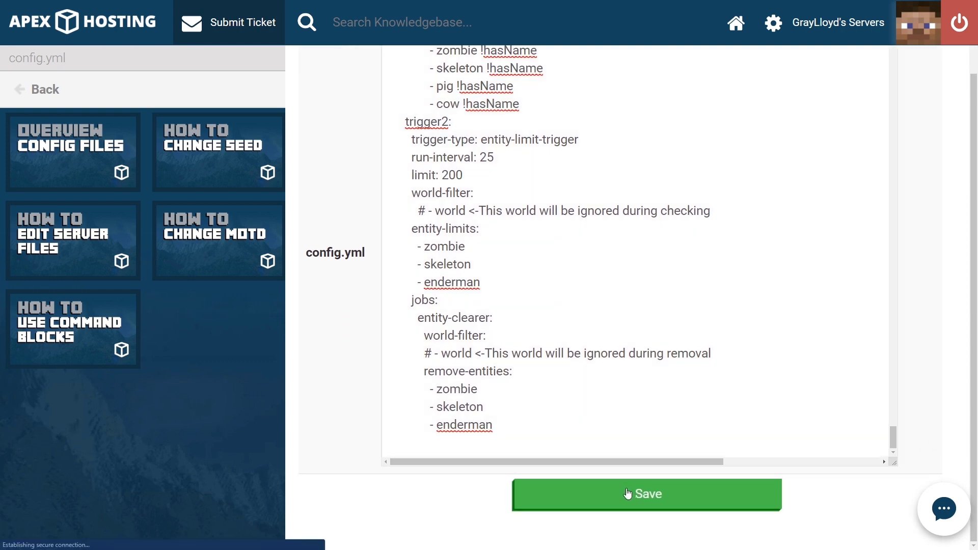
- Return to the test server's overview via the breadcrumb and restart the server
click(382, 82)
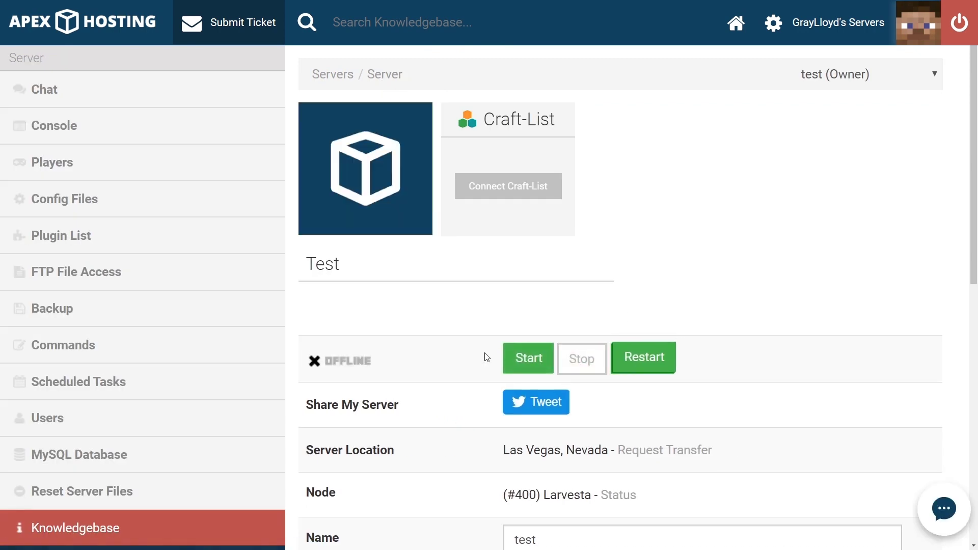
click(621, 364)
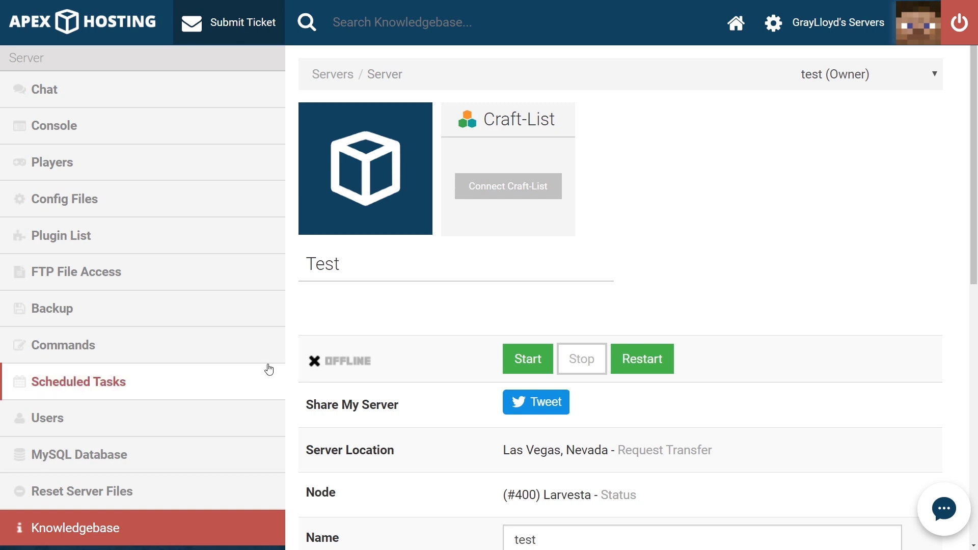
scroll(306, 346, down, 5)
scroll(374, 359, down, 2)
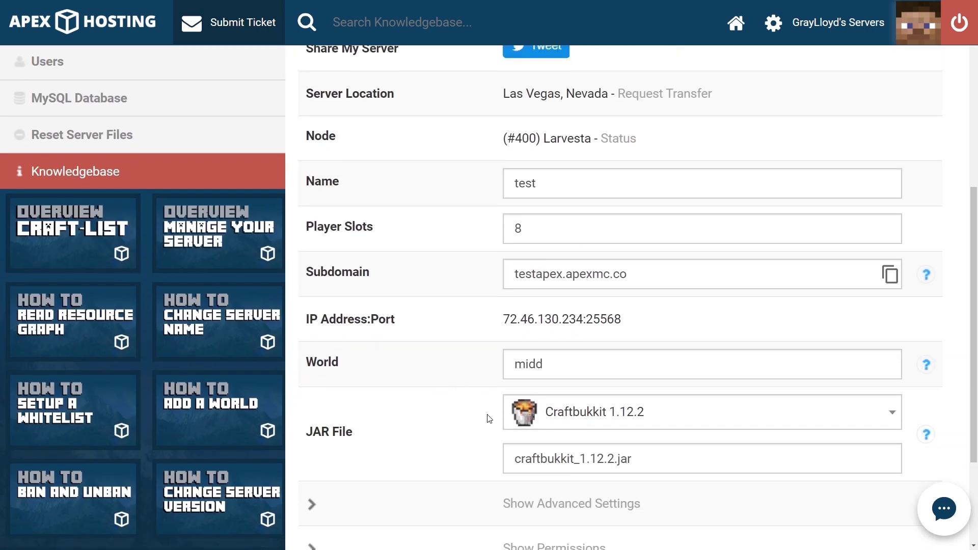
click(595, 426)
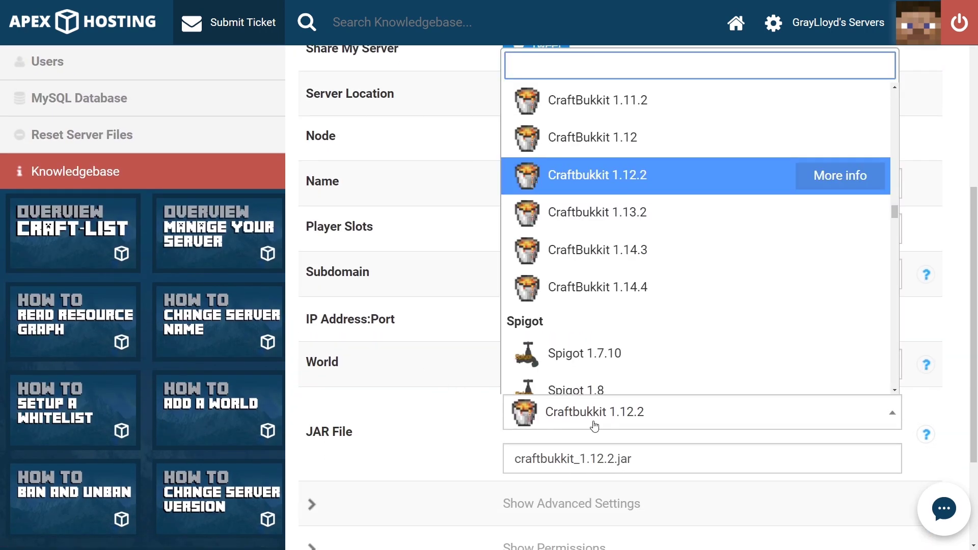
click(463, 318)
scroll(462, 318, up, 7)
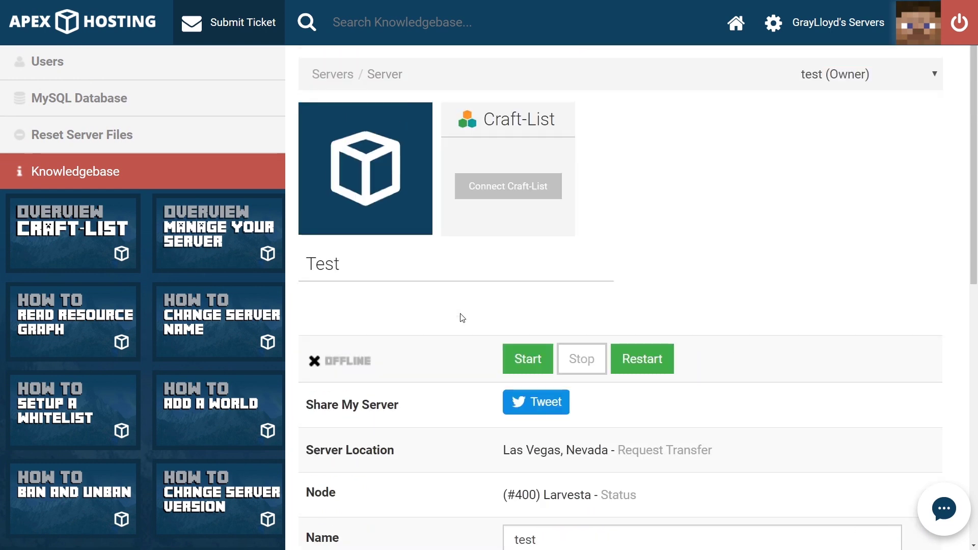